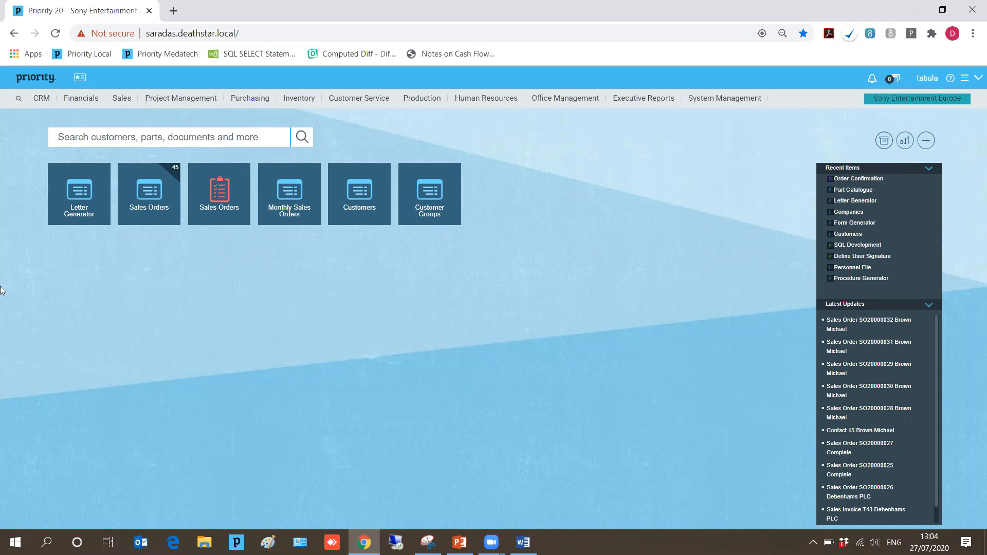
Open the Order Confirmation report from the sales order reports.
{"action": "left_click", "coordinate": [121, 98]}
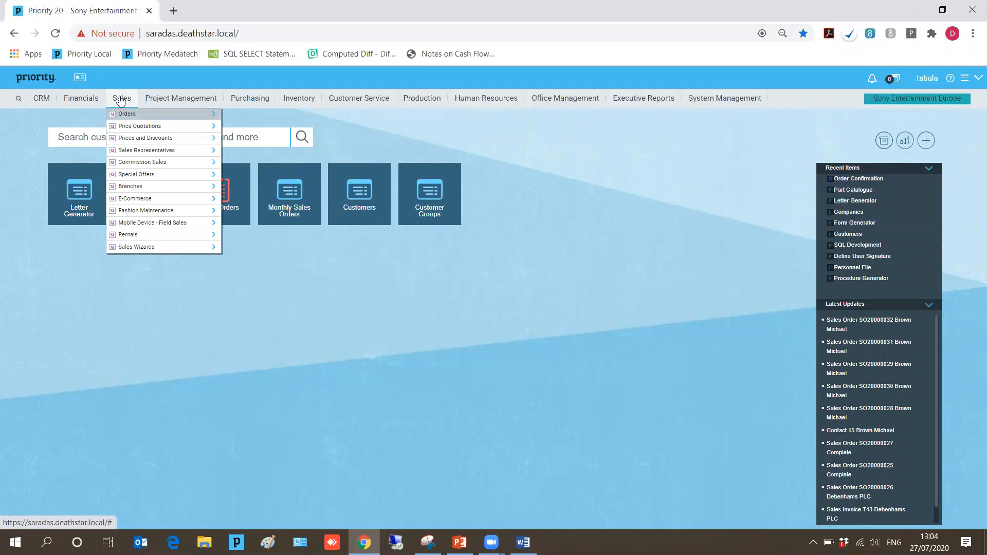
{"action": "left_click", "coordinate": [179, 118]}
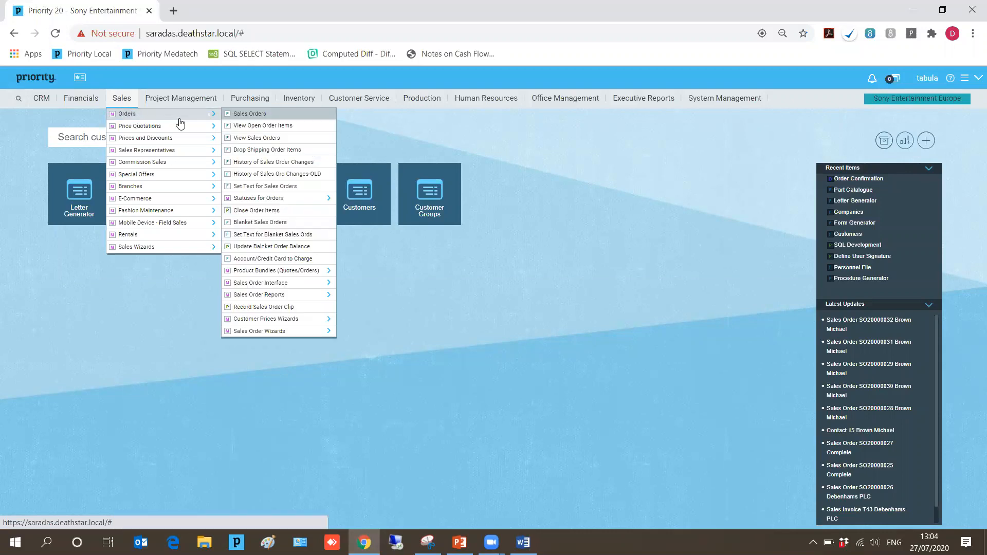
{"action": "left_click", "coordinate": [290, 295]}
{"action": "left_click", "coordinate": [362, 296]}
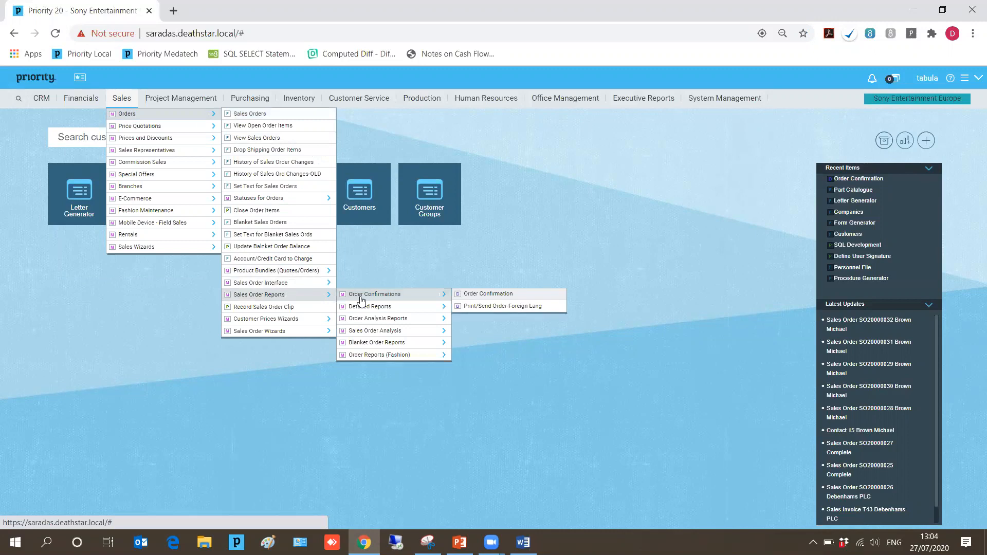
{"action": "left_click", "coordinate": [469, 296]}
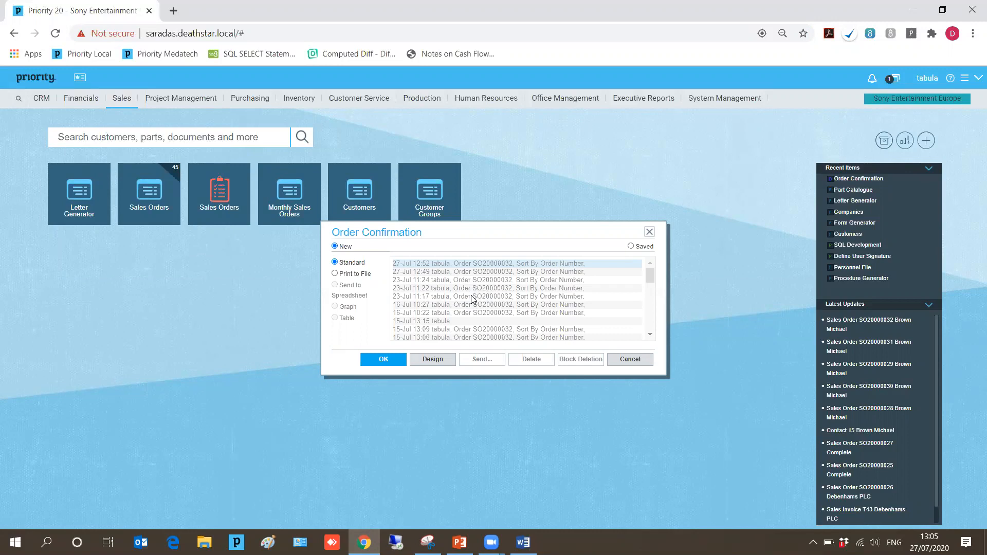
Open the Word template design for the Order Confirmation and download the predefined template.
{"action": "left_click", "coordinate": [428, 356]}
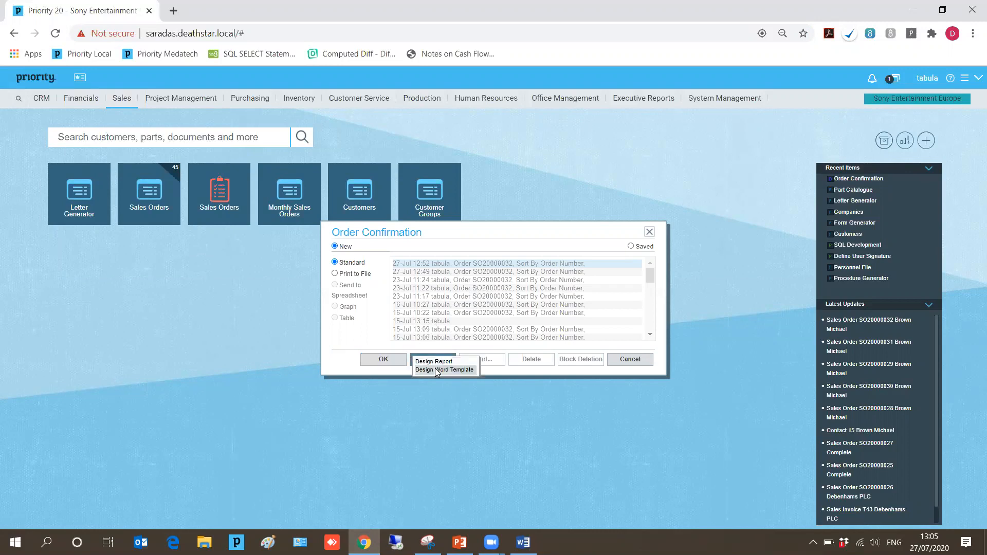
{"action": "left_click", "coordinate": [434, 362]}
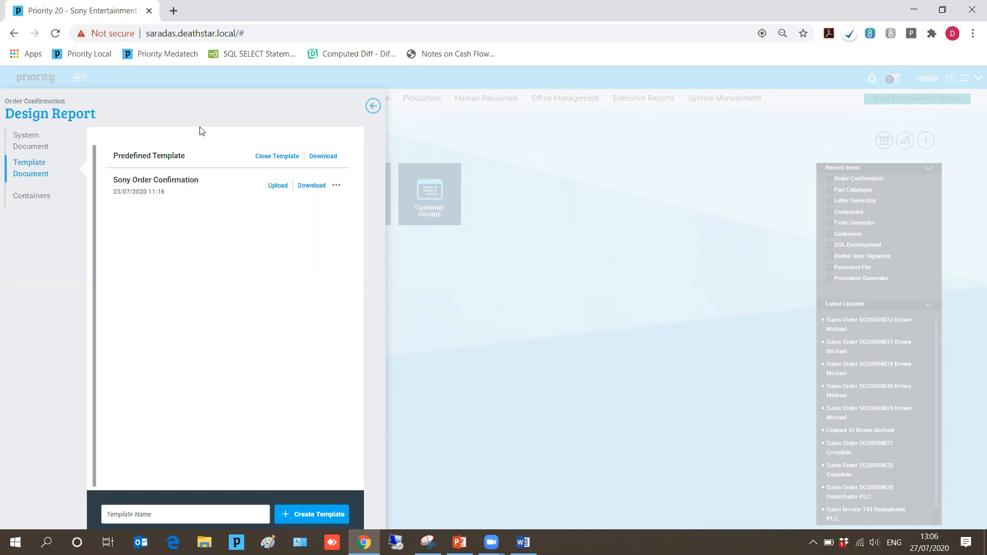
{"action": "left_click", "coordinate": [319, 158]}
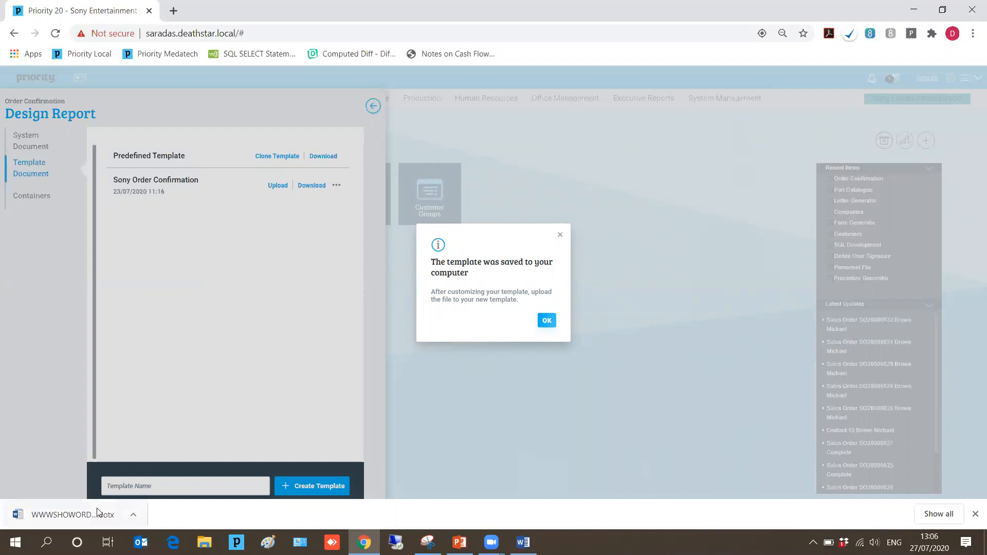
Open the downloaded template in Word, enable editing and maximize its window.
{"action": "left_click", "coordinate": [52, 515]}
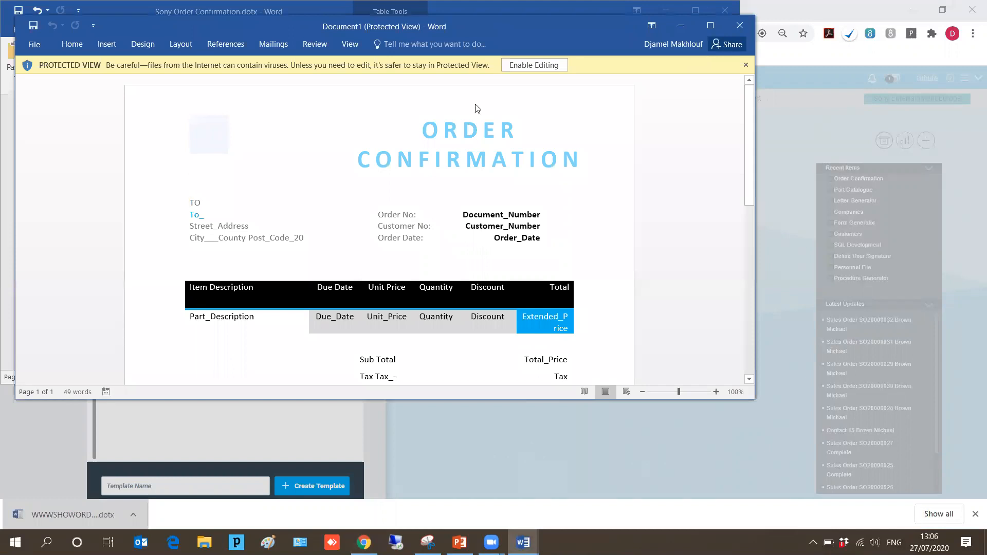
{"action": "left_click", "coordinate": [535, 68]}
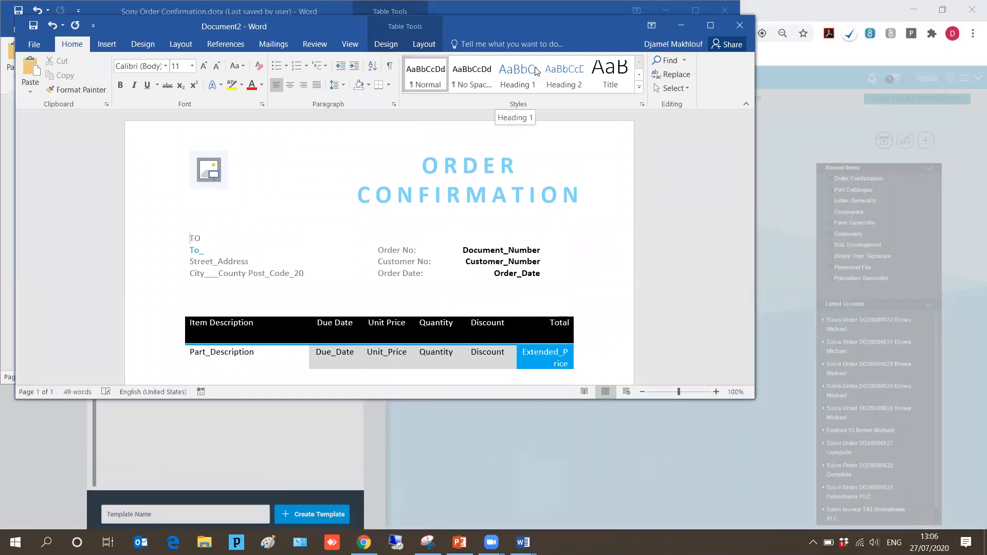
{"action": "left_click", "coordinate": [711, 25]}
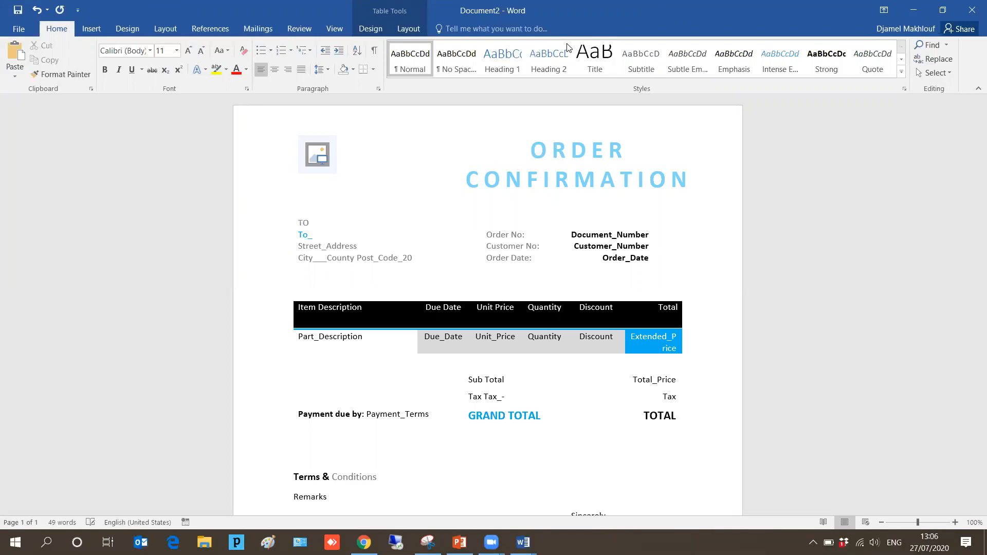
Customize the Word ribbon in the options so that it includes the Developer tab.
{"action": "left_click", "coordinate": [18, 29]}
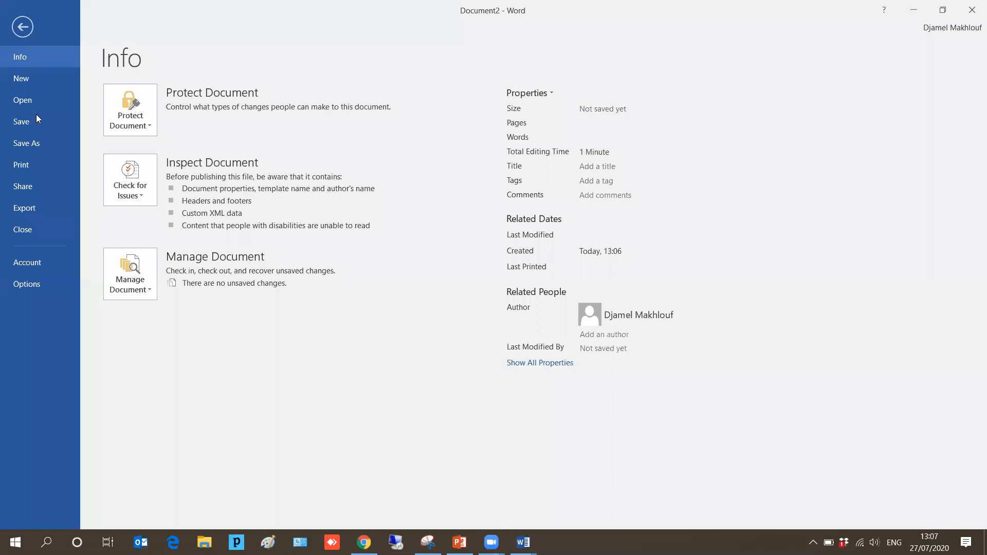
{"action": "left_click", "coordinate": [38, 286]}
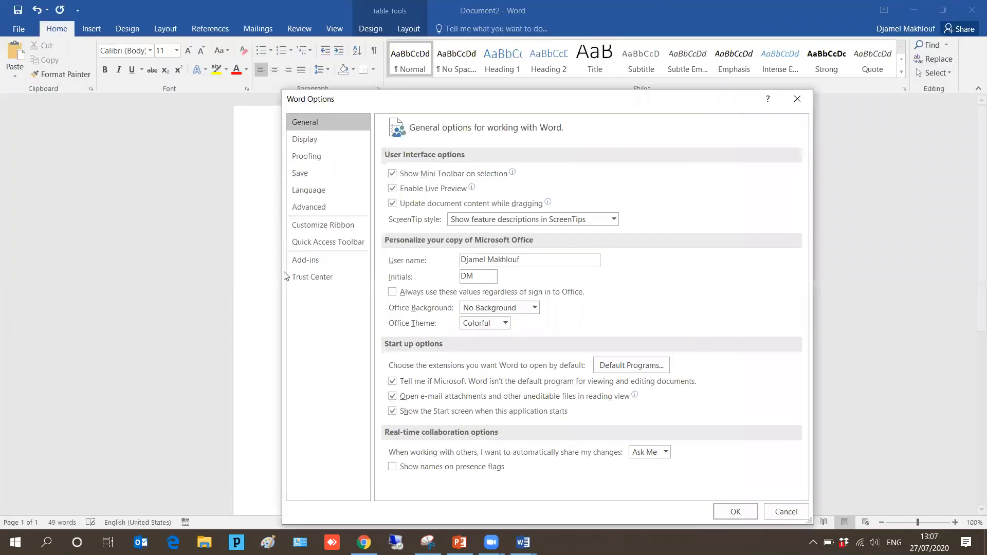
{"action": "left_click", "coordinate": [328, 232]}
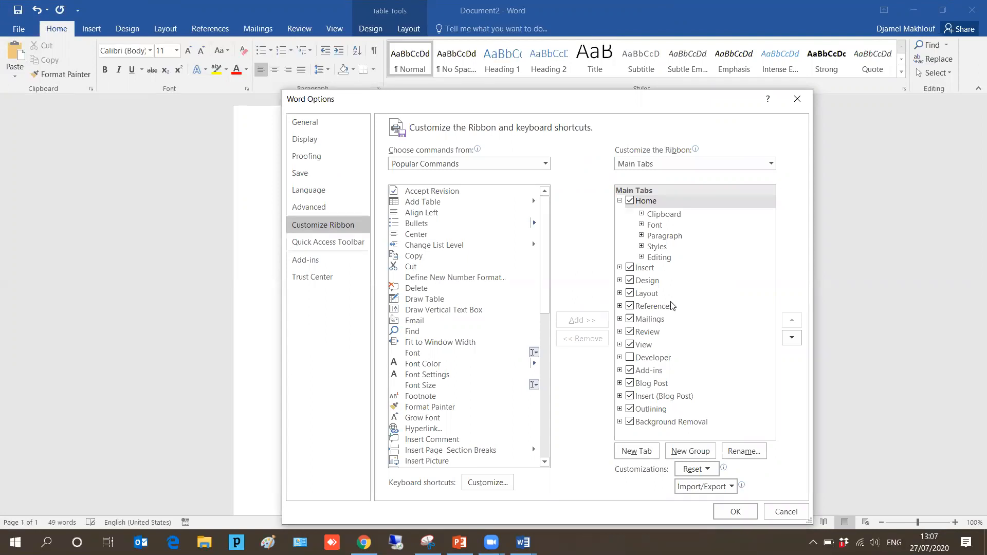
{"action": "left_click", "coordinate": [647, 358]}
{"action": "left_click", "coordinate": [629, 358]}
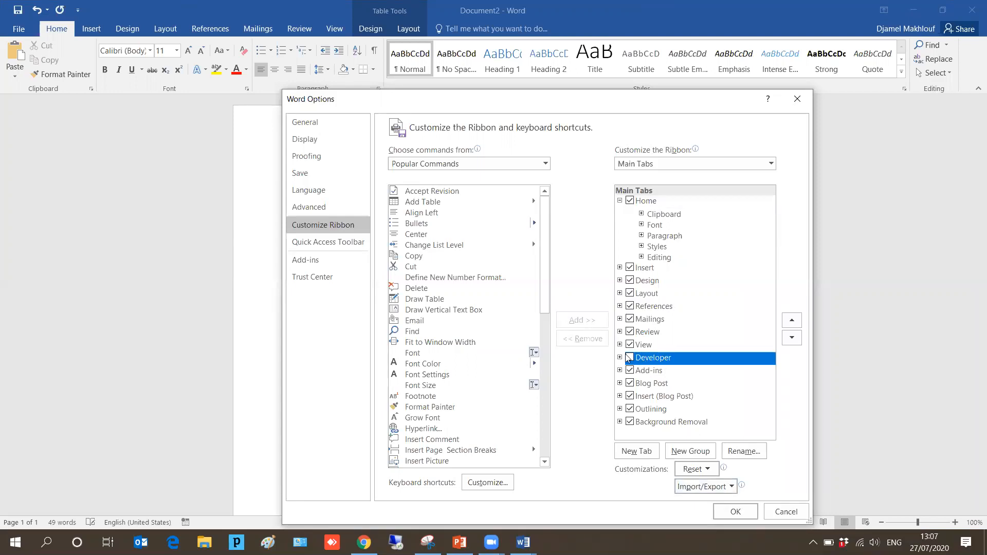
{"action": "left_click", "coordinate": [728, 511]}
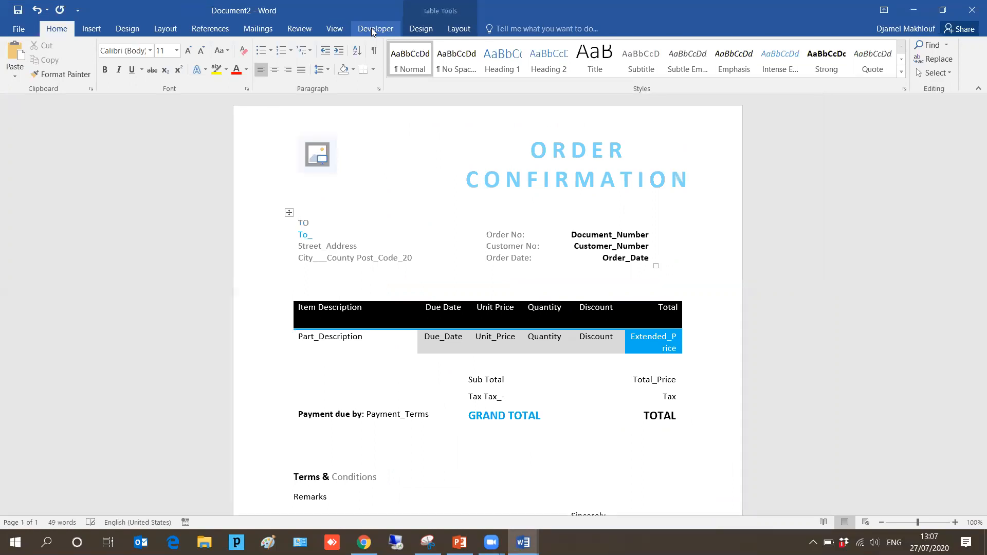
{"action": "left_click_drag", "start_coordinate": [497, 235], "coordinate": [508, 235]}
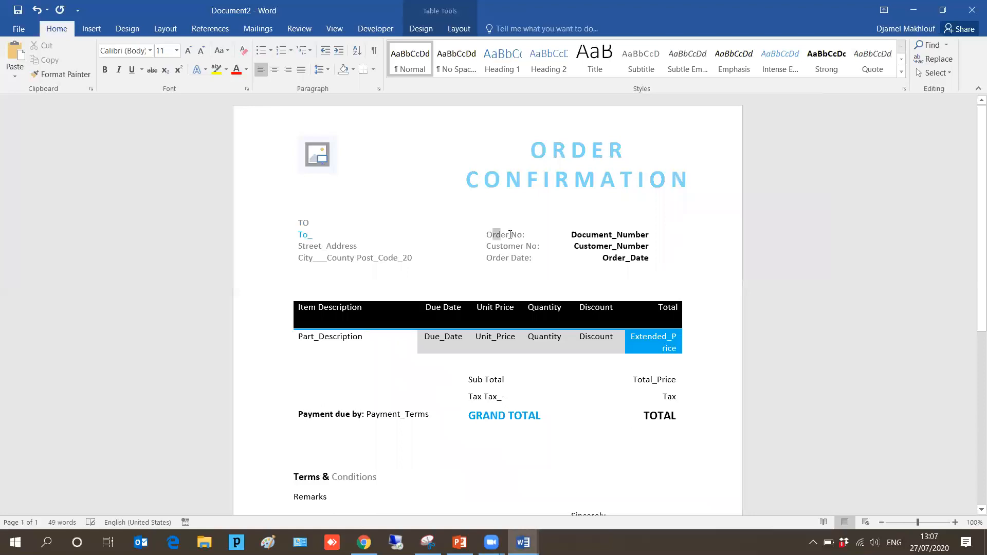
{"action": "left_click", "coordinate": [525, 235]}
{"action": "left_click", "coordinate": [643, 237]}
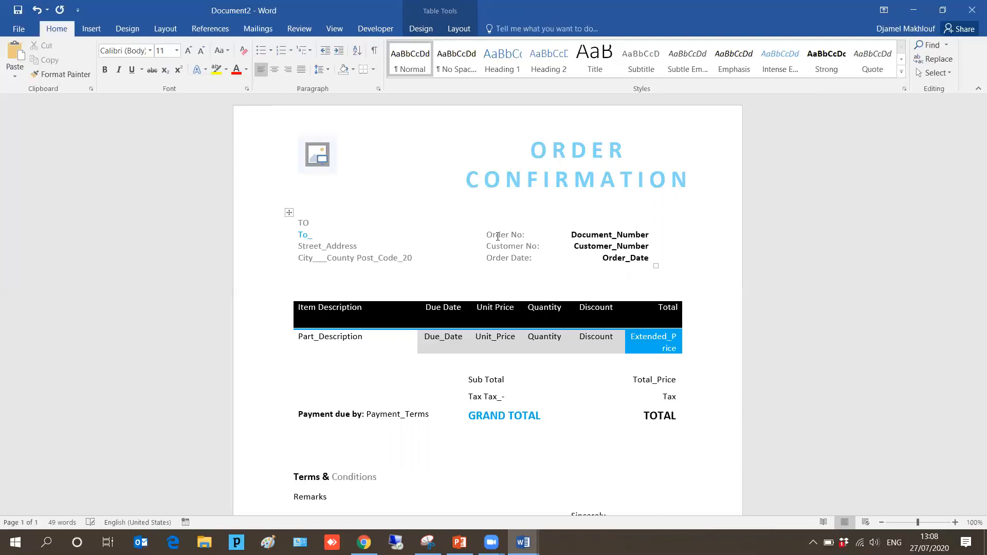
Show the XML mapping of the Order_Confirmation part beside the document and review the template down to its footer.
{"action": "left_click", "coordinate": [361, 29]}
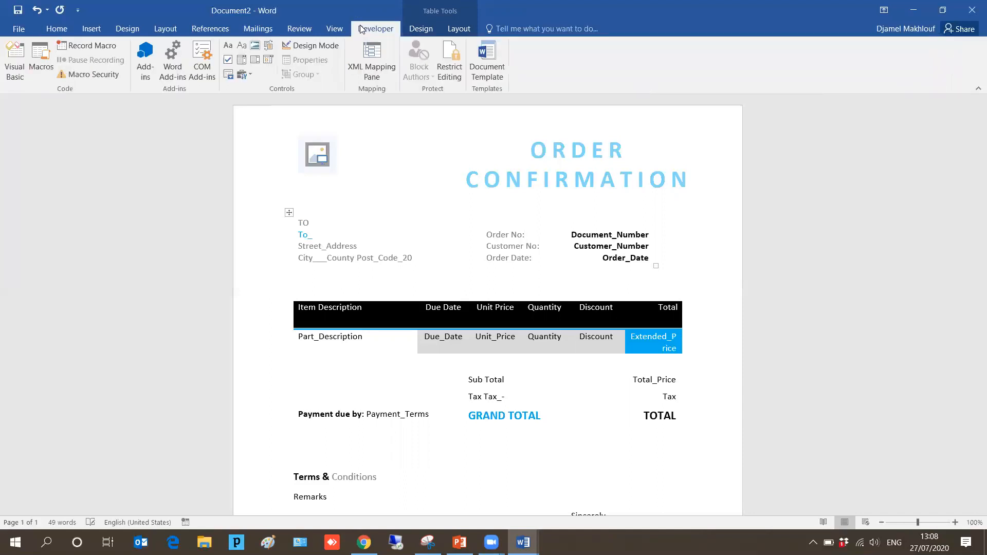
{"action": "left_click", "coordinate": [374, 66]}
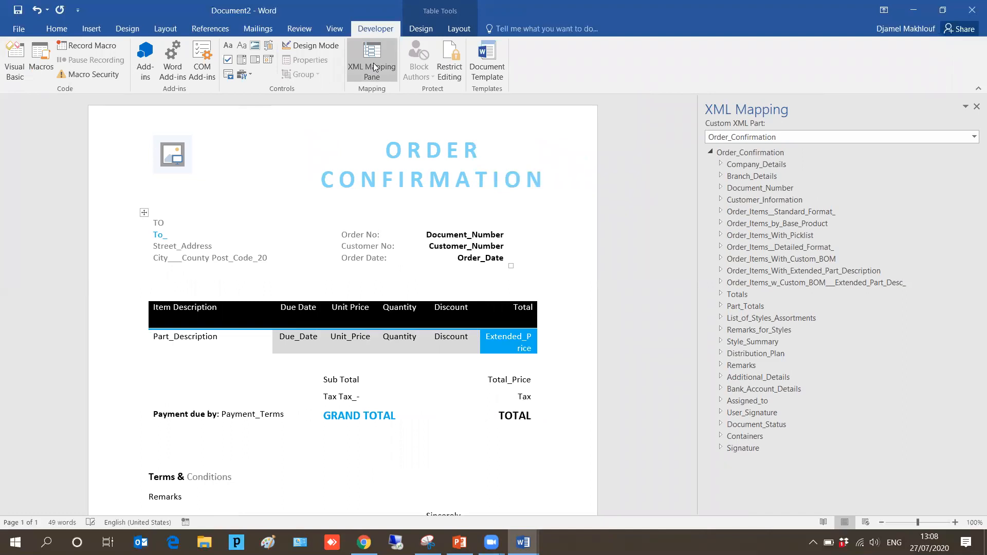
{"action": "left_click", "coordinate": [748, 178]}
{"action": "left_click", "coordinate": [789, 282]}
{"action": "scroll", "coordinate": [694, 298], "scroll_direction": "down", "scroll_amount": 2}
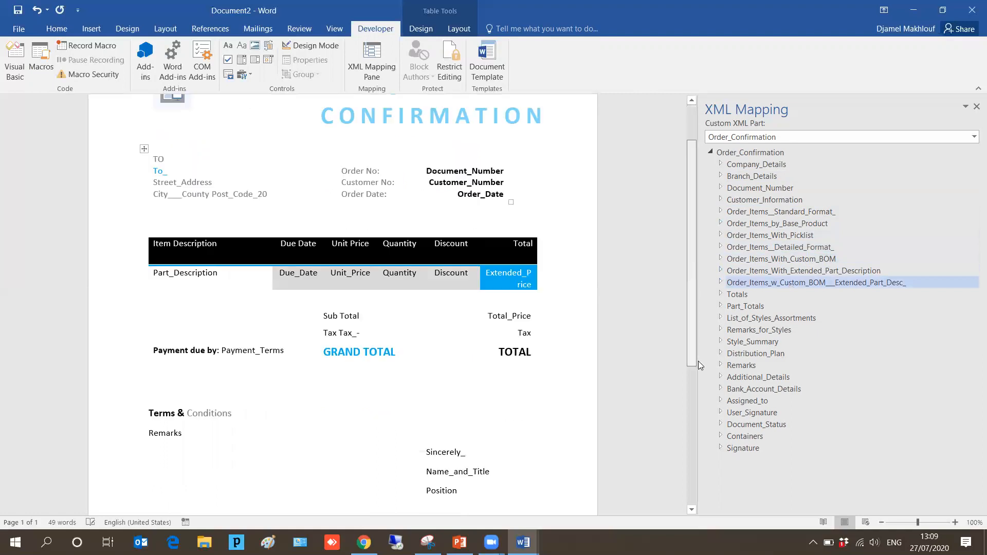
{"action": "scroll", "coordinate": [699, 365], "scroll_direction": "down", "scroll_amount": 3}
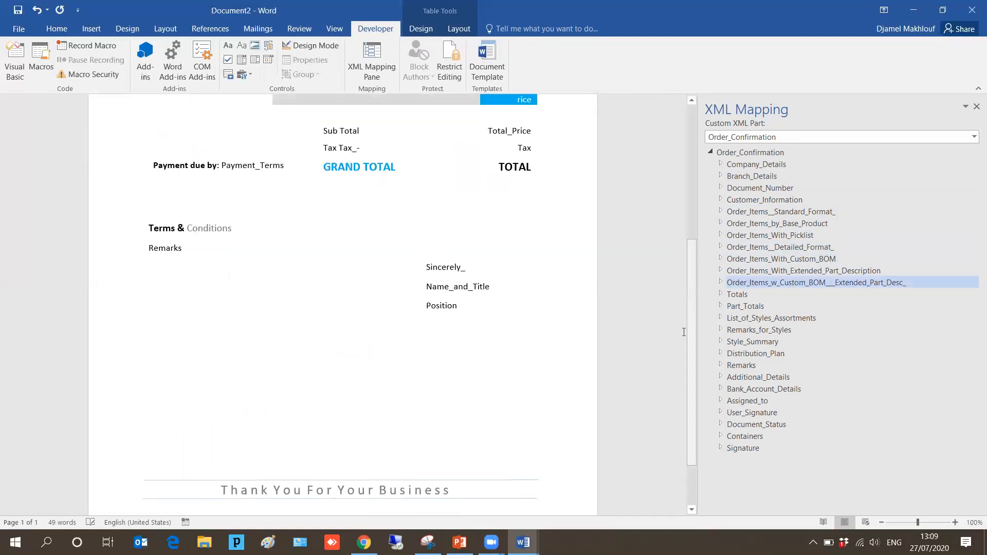
{"action": "scroll", "coordinate": [698, 360], "scroll_direction": "down", "scroll_amount": 1}
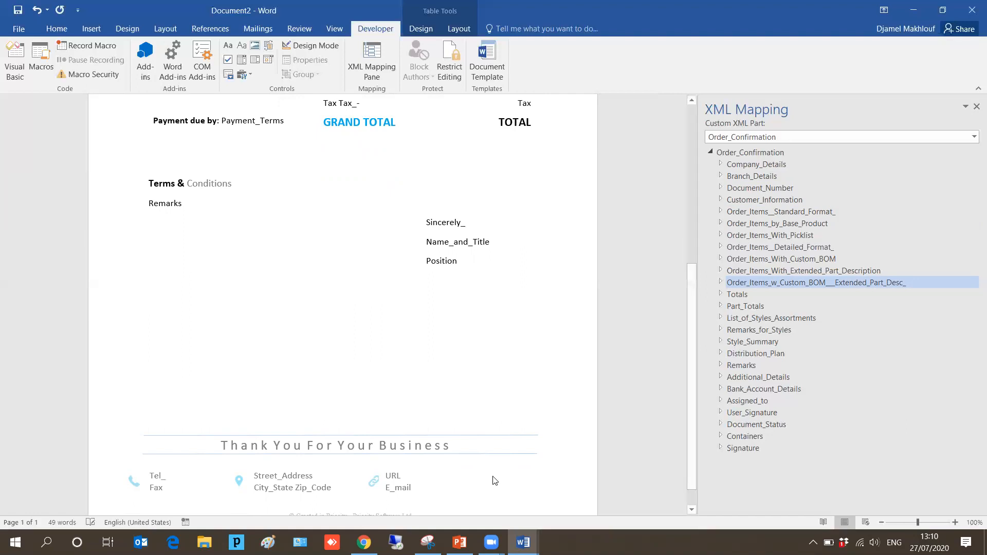
Switch to the PowerPoint presentation, start the slide show from the current slide and advance to the Standard Vs Template slide.
{"action": "left_click", "coordinate": [460, 542]}
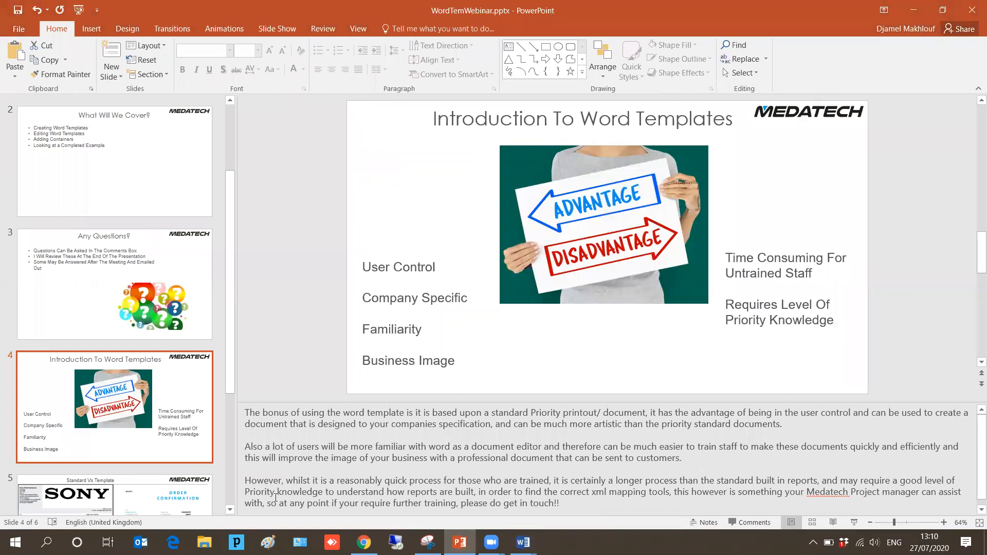
{"action": "left_click", "coordinate": [854, 523]}
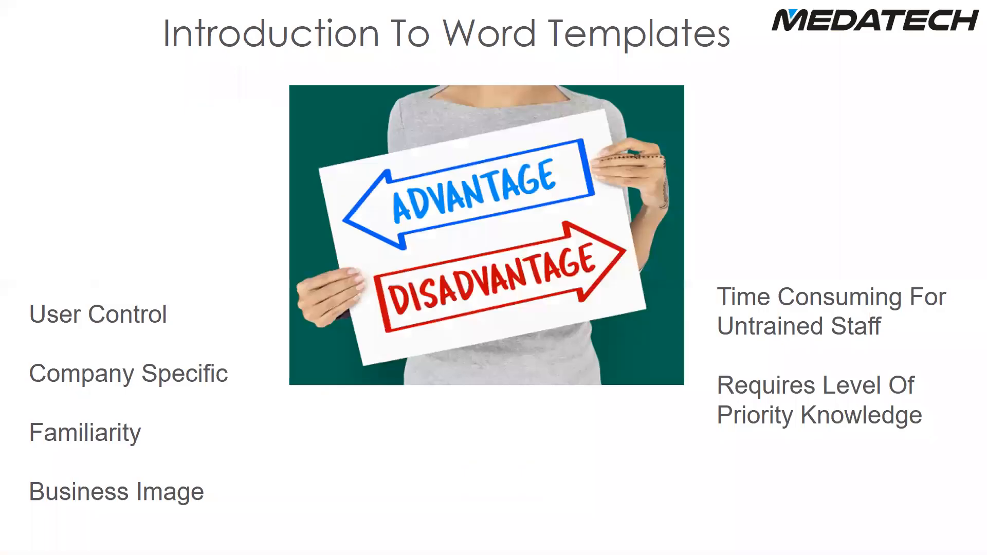
{"action": "key", "text": "Right"}
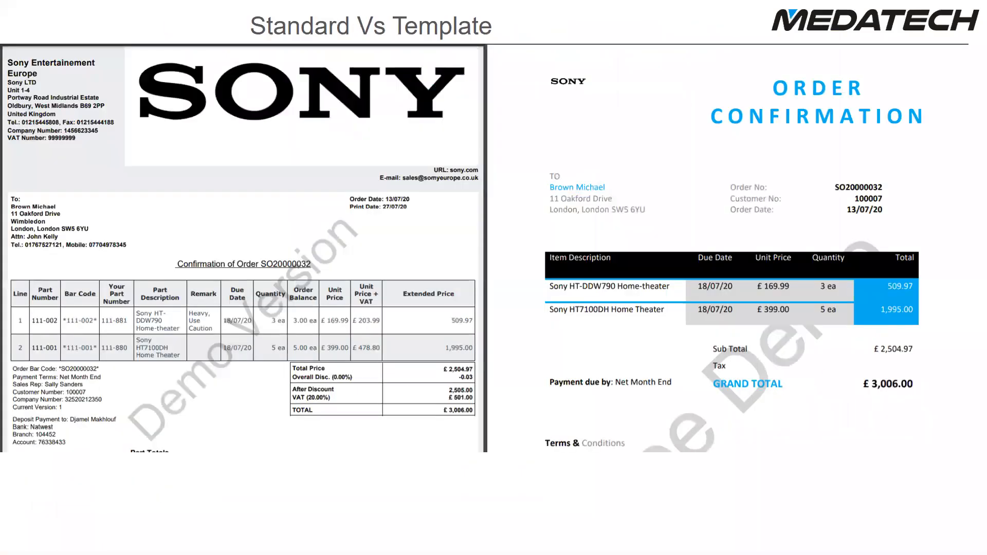
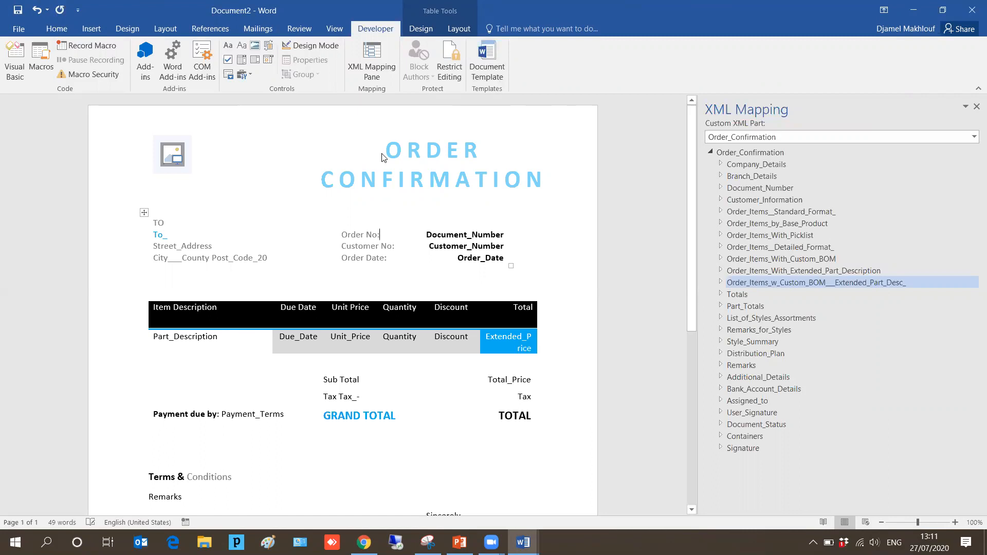
Add a line below Street_Address in the recipient block and insert the customer's Address__Line_2_ field there as a plain text content control.
{"action": "left_click", "coordinate": [222, 245]}
{"action": "key", "text": "Return"}
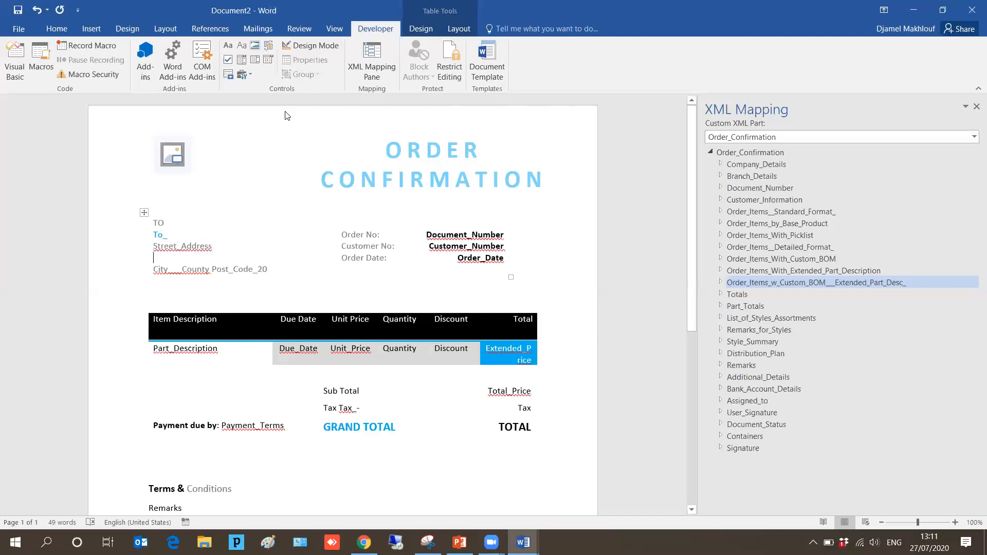
{"action": "left_click", "coordinate": [719, 201]}
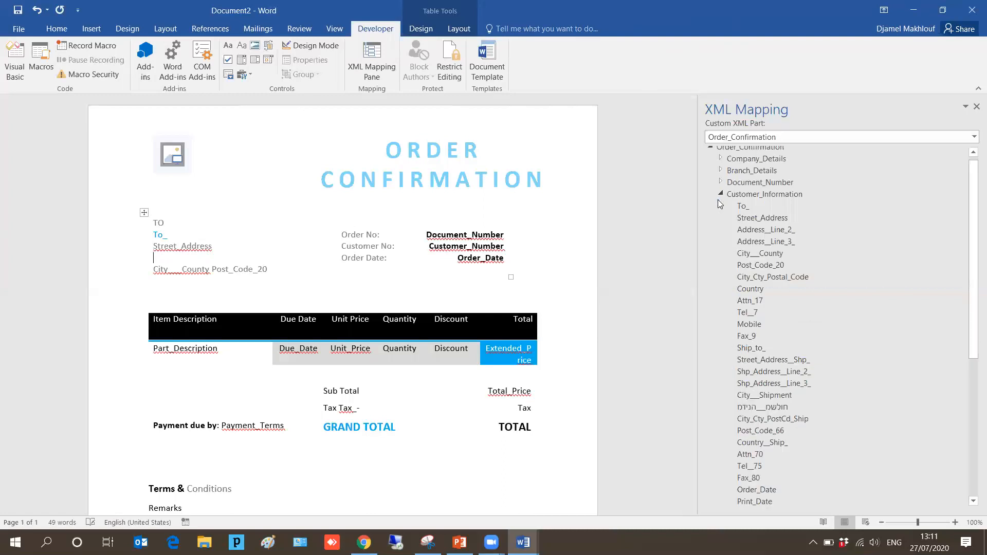
{"action": "right_click", "coordinate": [763, 233]}
{"action": "mouse_move", "coordinate": [790, 241]}
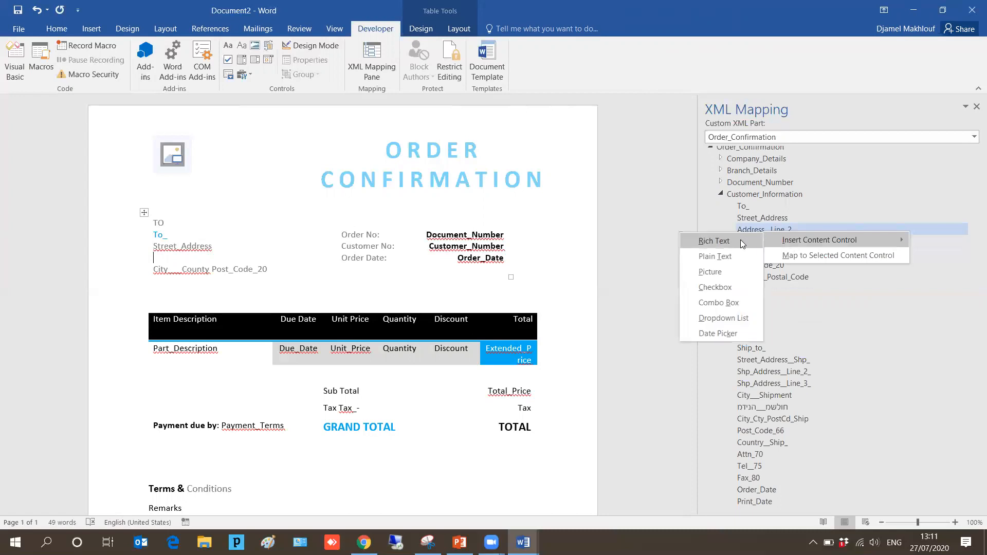
{"action": "left_click", "coordinate": [730, 255]}
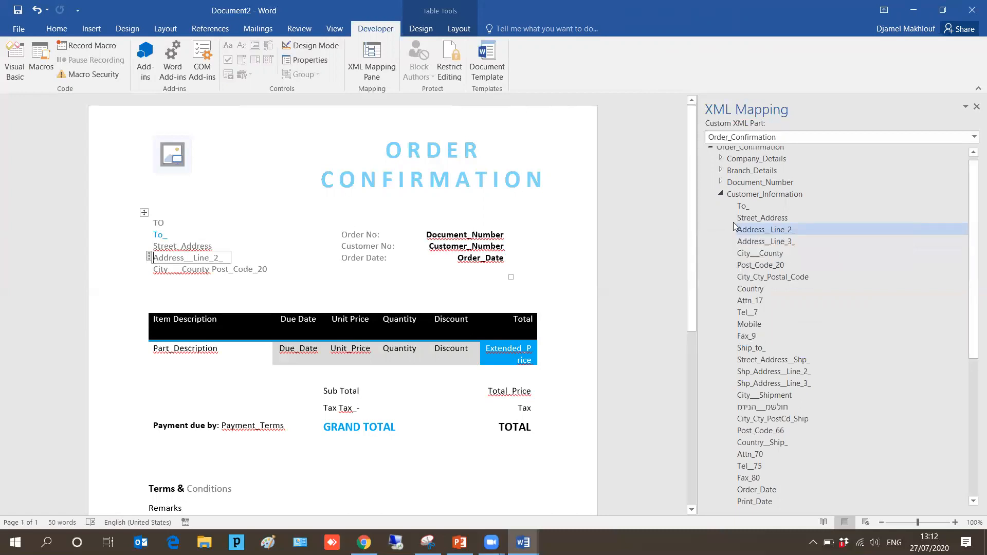
{"action": "left_click", "coordinate": [274, 266]}
{"action": "key", "text": "Right"}
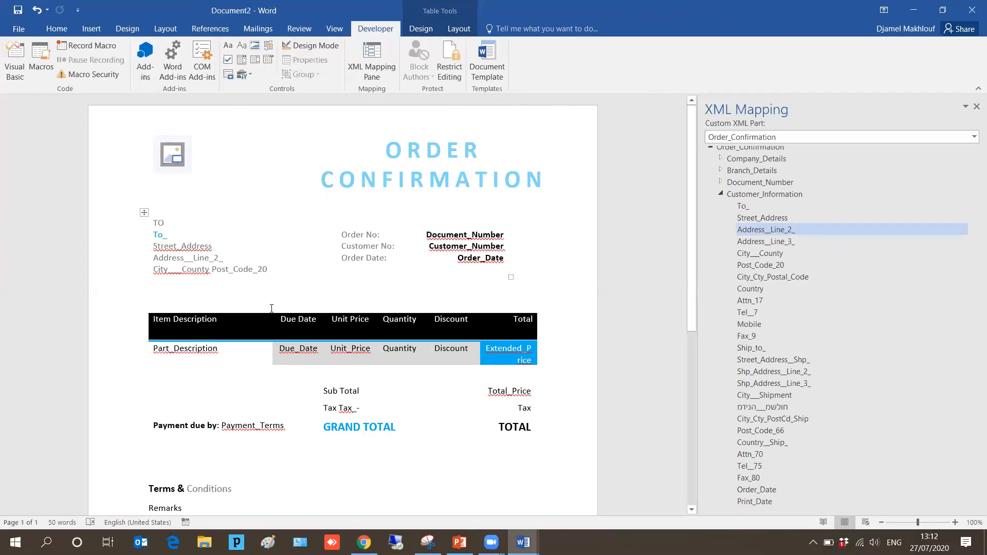
Insert a column after Item Description in the order items table and give it the header Part Number.
{"action": "left_click", "coordinate": [271, 326]}
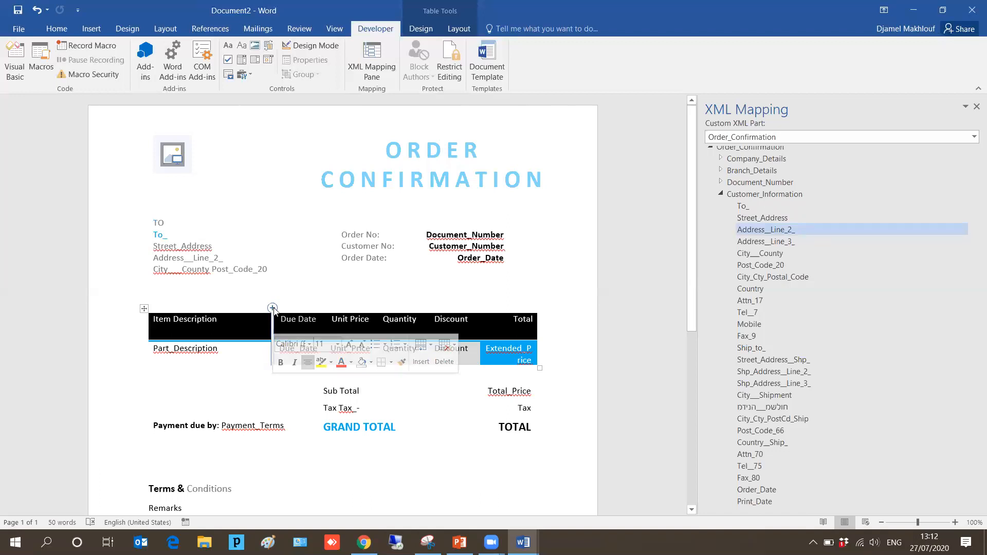
{"action": "left_click", "coordinate": [273, 310]}
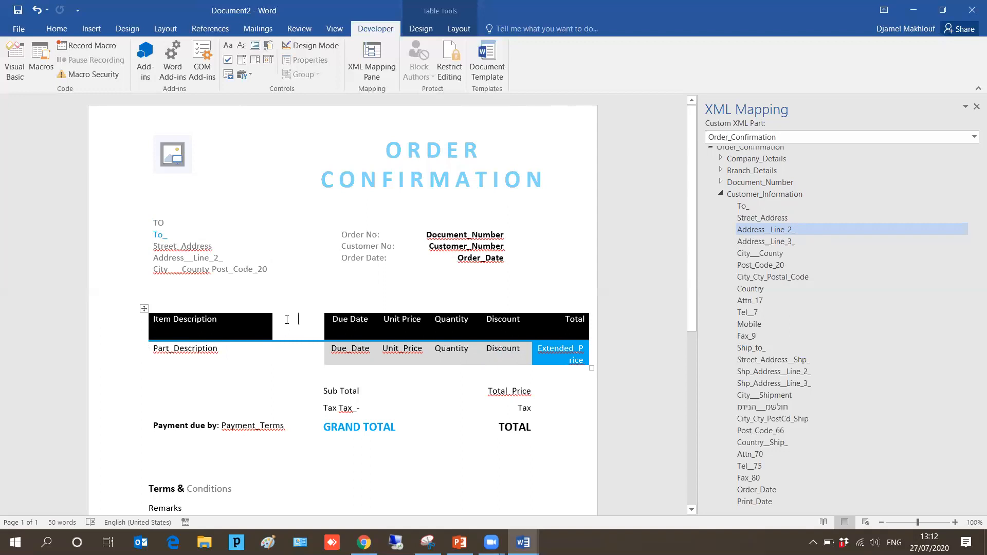
{"action": "type", "text": "Par"}
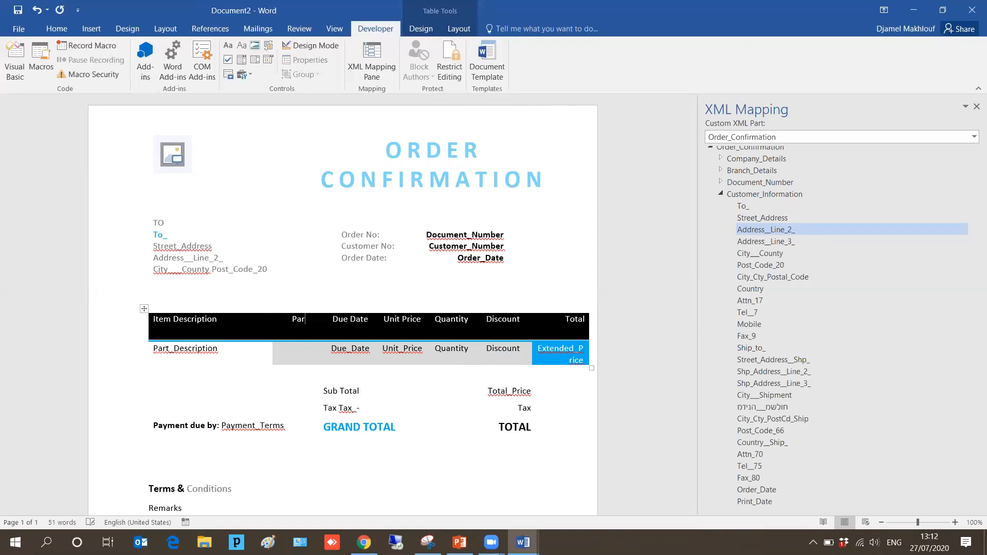
{"action": "type", "text": "t Number"}
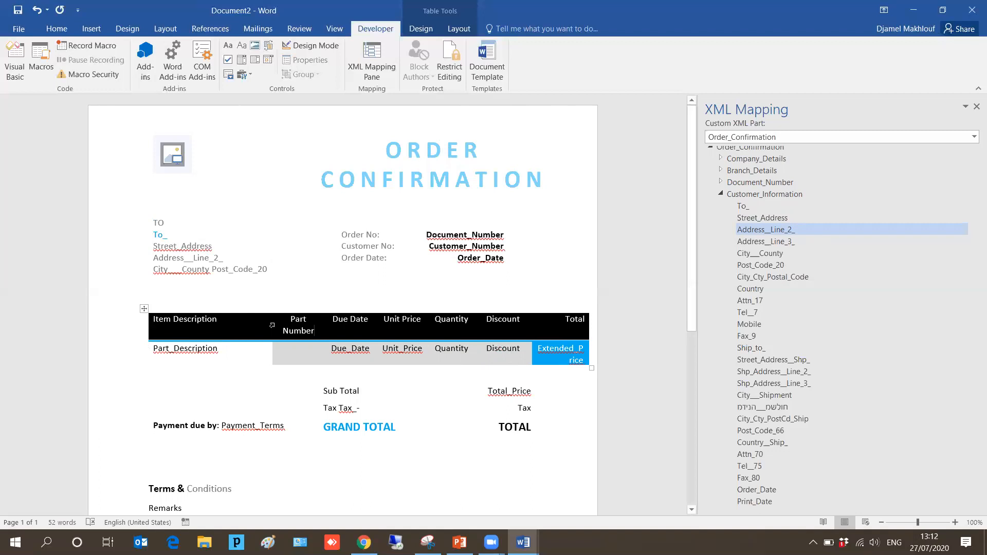
Widen the Part Number column and insert the Part_Number field from Order_Items__Standard_Format_ in its item row as a mapped content control.
{"action": "left_click_drag", "start_coordinate": [271, 324], "coordinate": [252, 323]}
{"action": "left_click", "coordinate": [289, 358]}
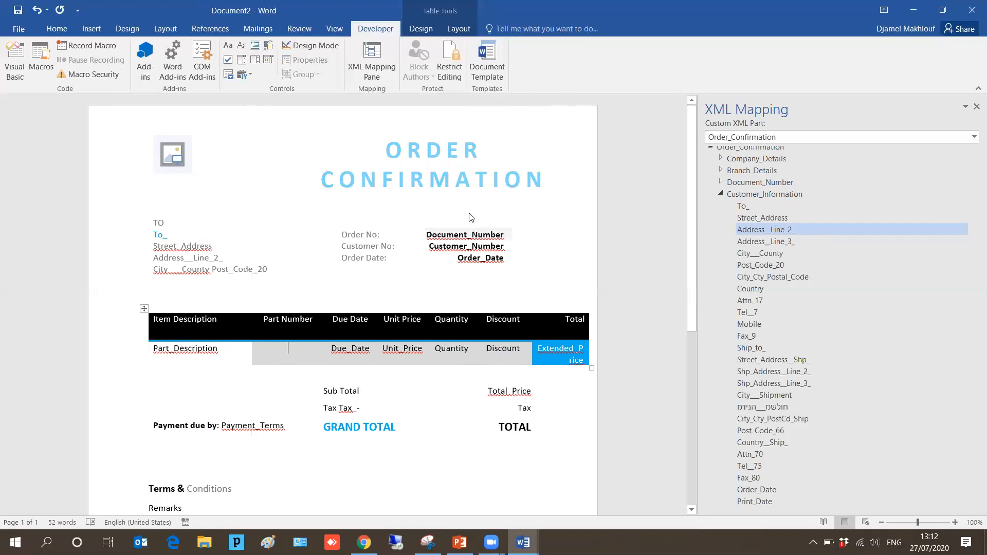
{"action": "left_click", "coordinate": [720, 194]}
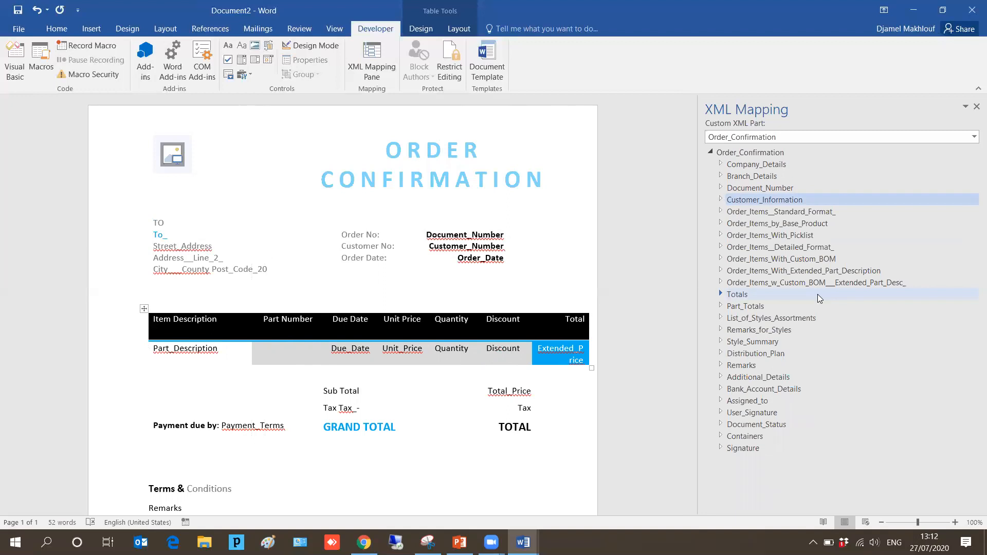
{"action": "left_click", "coordinate": [721, 212]}
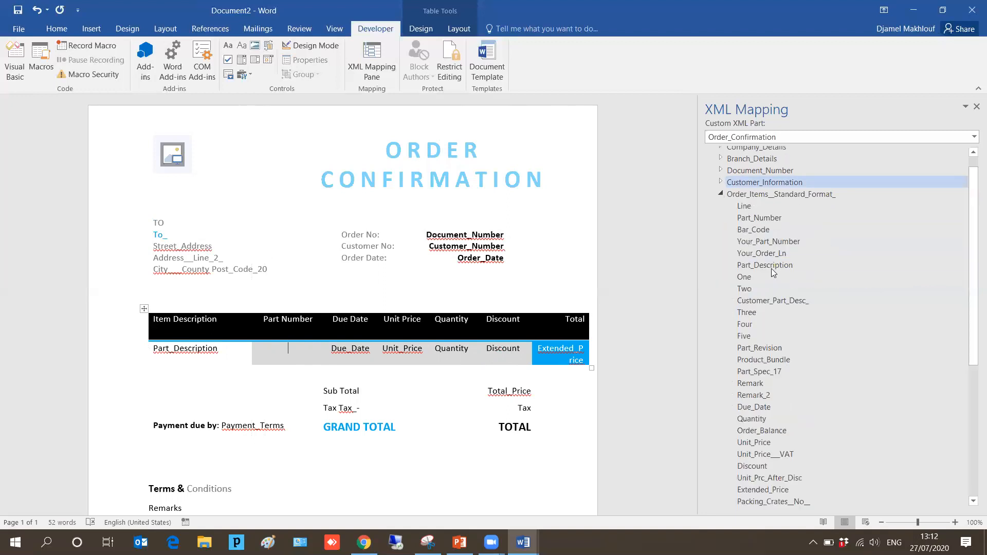
{"action": "right_click", "coordinate": [759, 220]}
{"action": "mouse_move", "coordinate": [787, 236]}
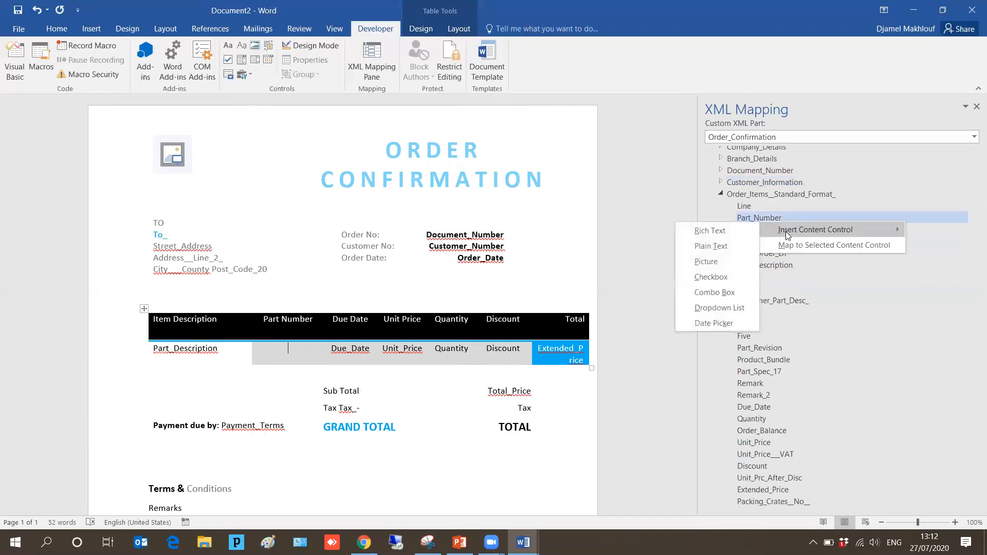
{"action": "left_click", "coordinate": [730, 230]}
{"action": "left_click", "coordinate": [333, 372]}
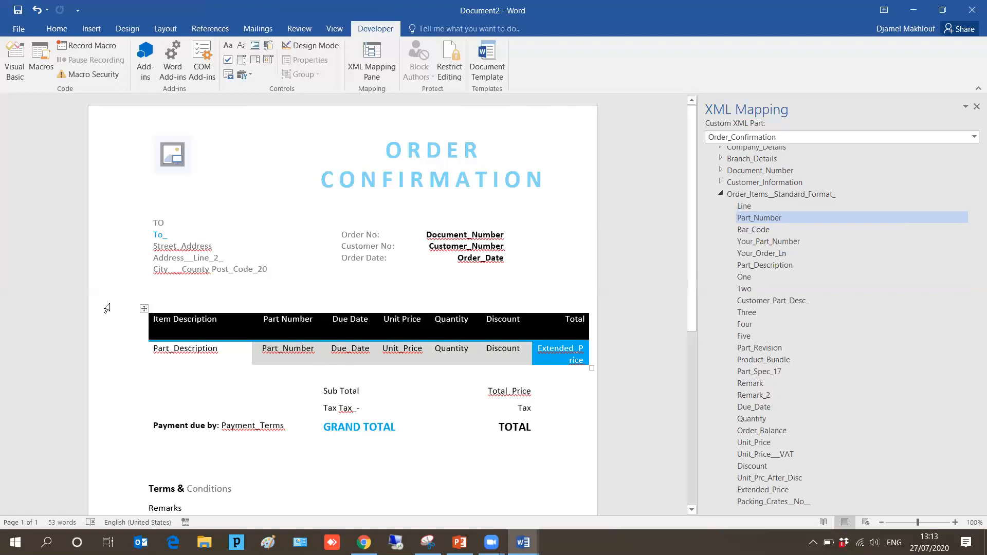
Shade the entire order items table with the Blue, Accent 1, Darker 25% theme color.
{"action": "left_click", "coordinate": [143, 310]}
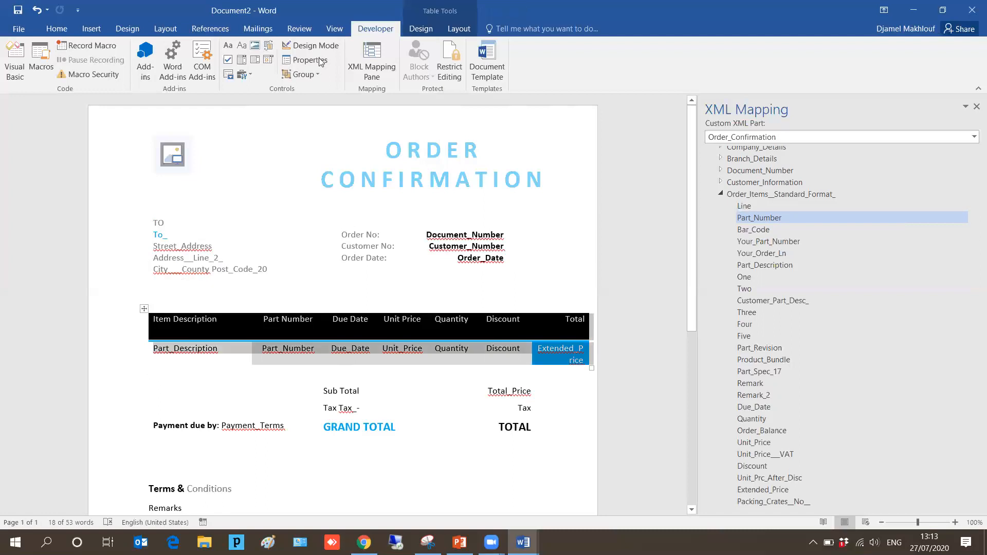
{"action": "left_click", "coordinate": [417, 29]}
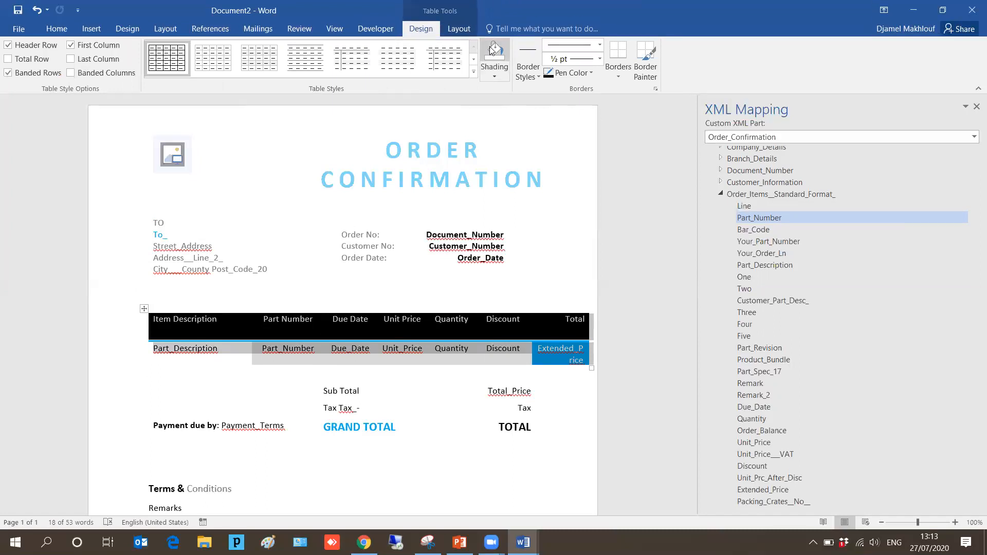
{"action": "left_click", "coordinate": [502, 74]}
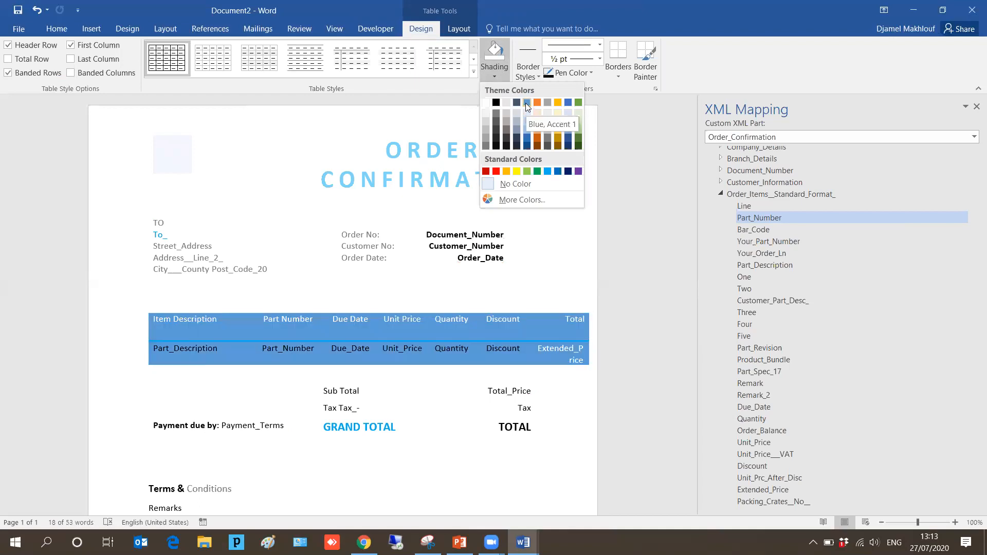
{"action": "left_click", "coordinate": [525, 138]}
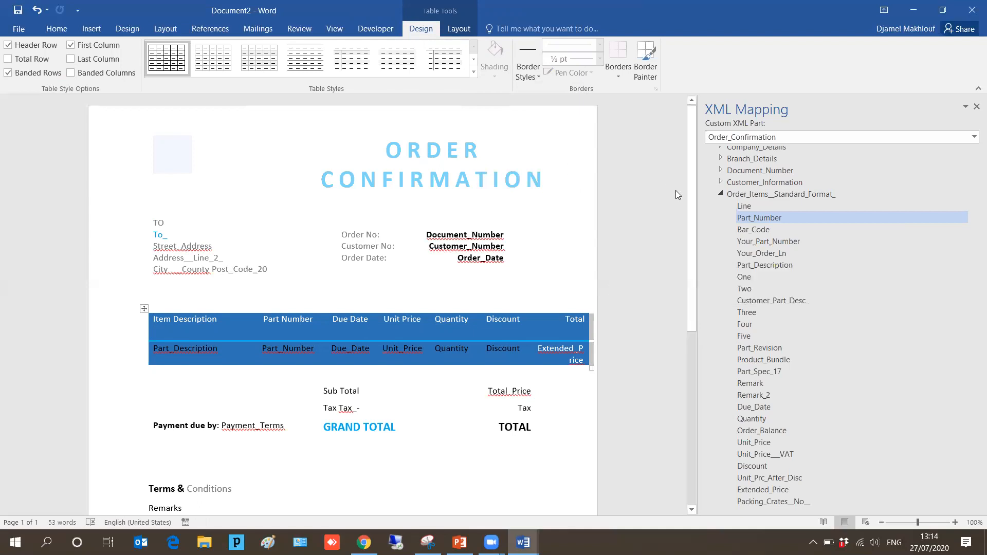
Add a line below Name_and_Title in the signature block and insert the User_Signature Mobile field there as a plain text content control.
{"action": "left_click_drag", "start_coordinate": [691, 213], "coordinate": [694, 365]}
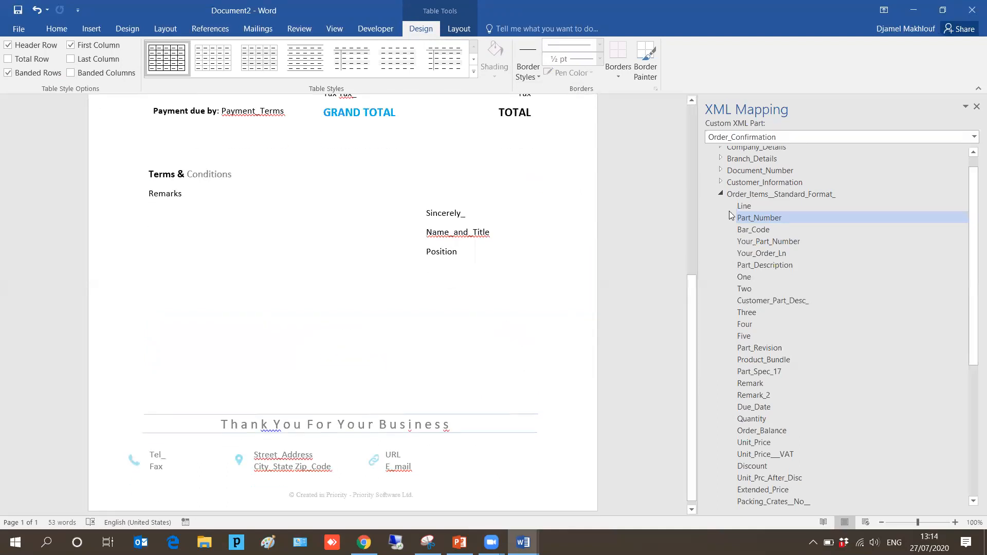
{"action": "left_click", "coordinate": [721, 194]}
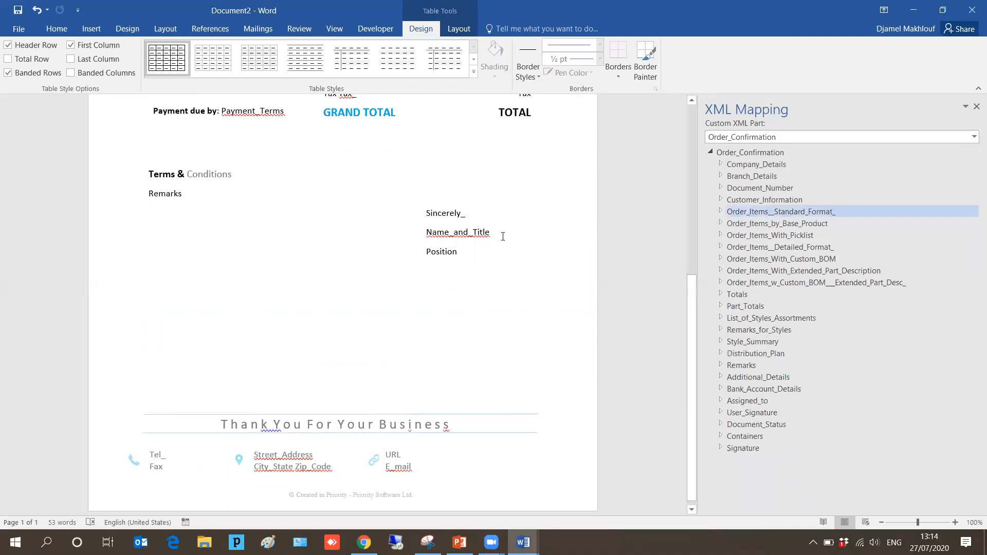
{"action": "left_click", "coordinate": [503, 236]}
{"action": "key", "text": "Return"}
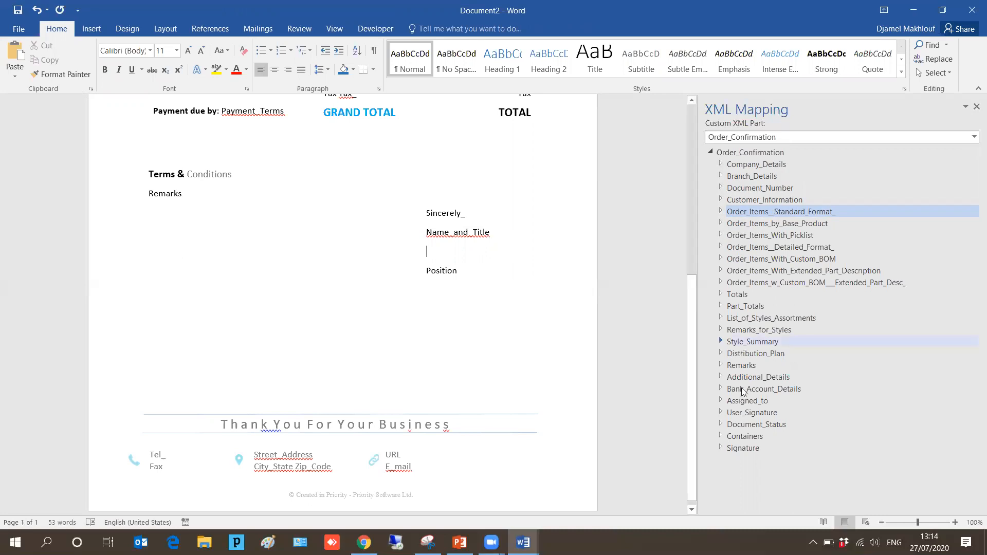
{"action": "left_click", "coordinate": [722, 449]}
{"action": "left_click", "coordinate": [722, 411]}
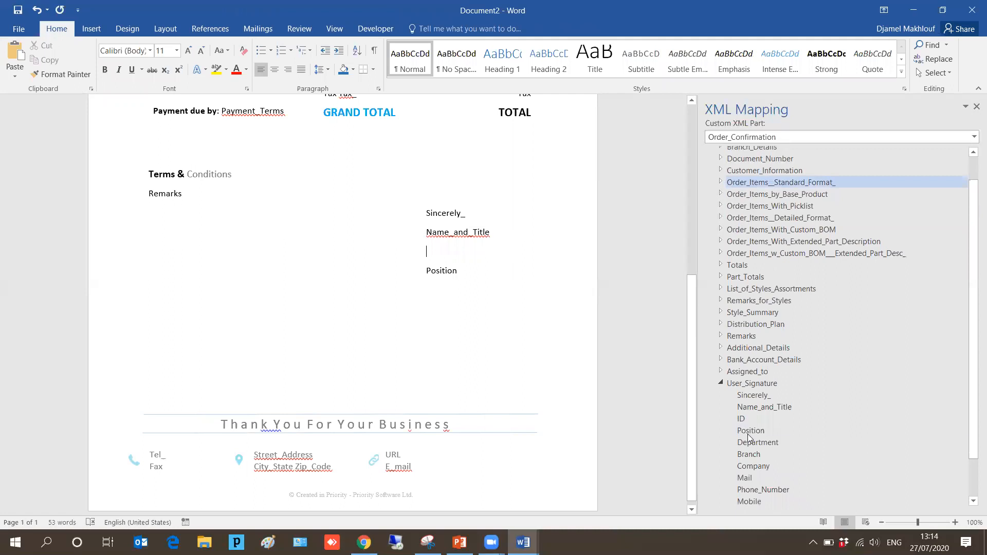
{"action": "right_click", "coordinate": [752, 503]}
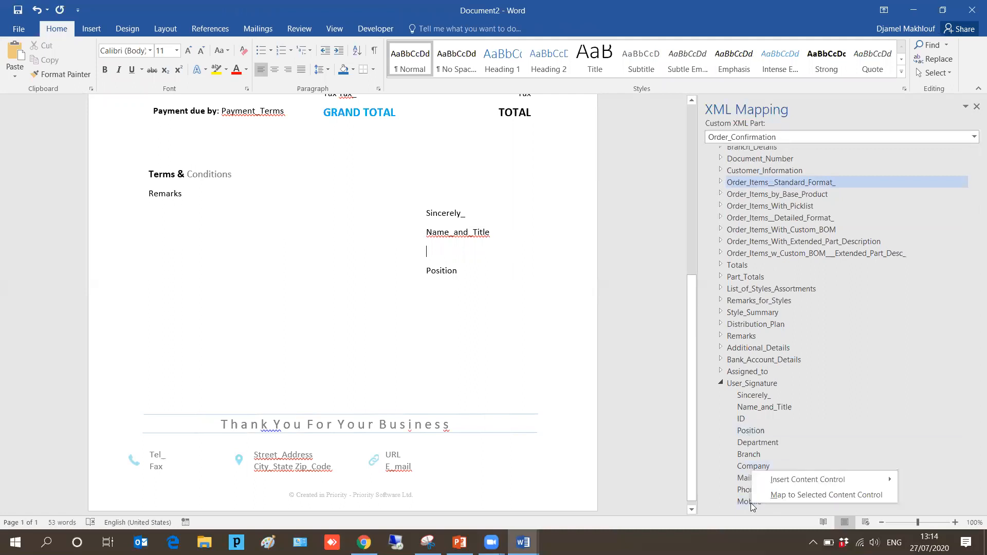
{"action": "mouse_move", "coordinate": [798, 479]}
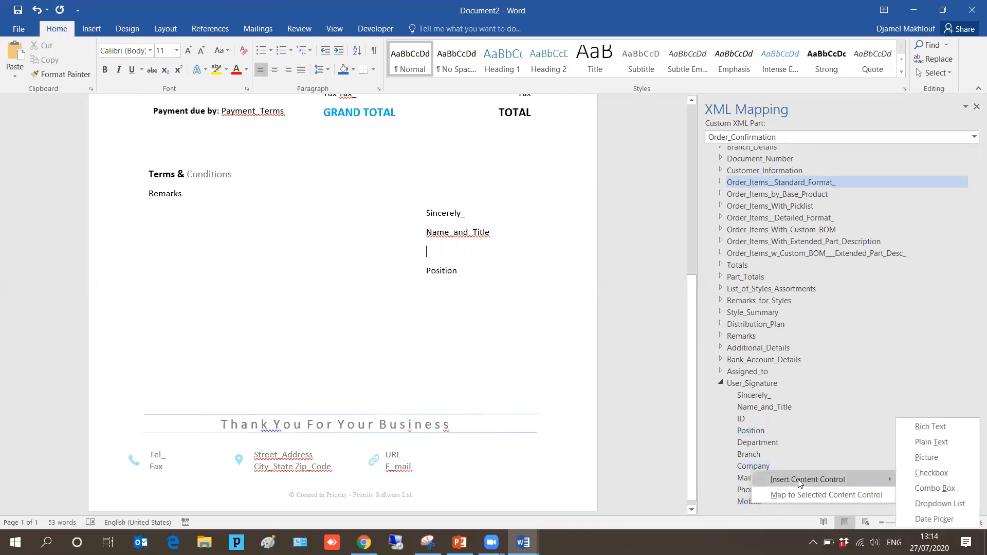
{"action": "left_click", "coordinate": [935, 443]}
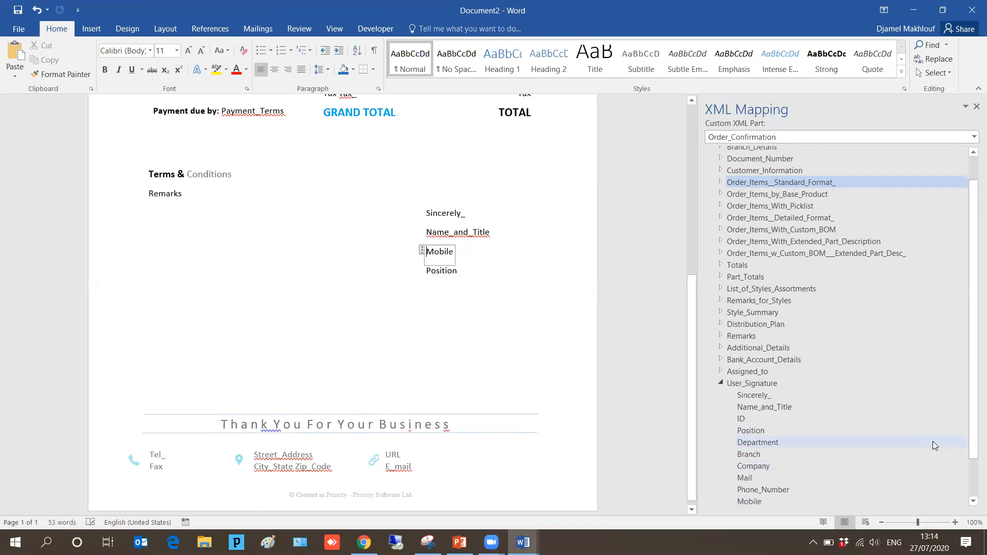
{"action": "left_click", "coordinate": [588, 245]}
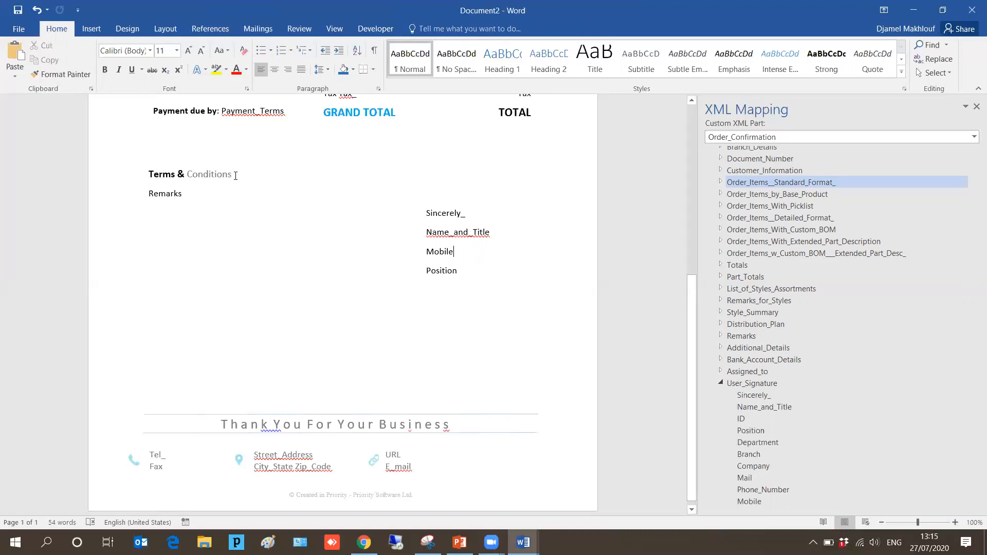
Make the word Conditions in the Terms & Conditions heading bold and black.
{"action": "left_click_drag", "start_coordinate": [235, 176], "coordinate": [190, 176]}
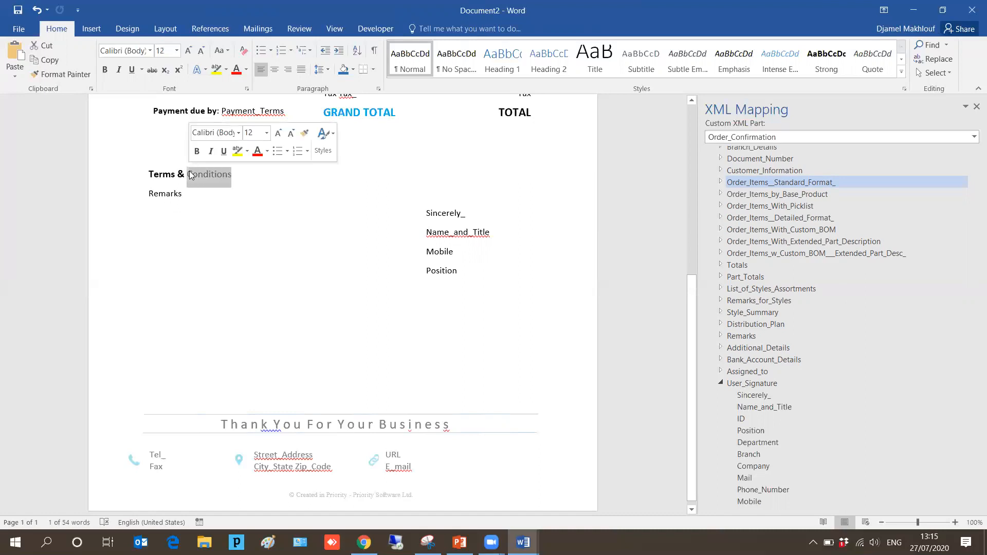
{"action": "left_click", "coordinate": [196, 151]}
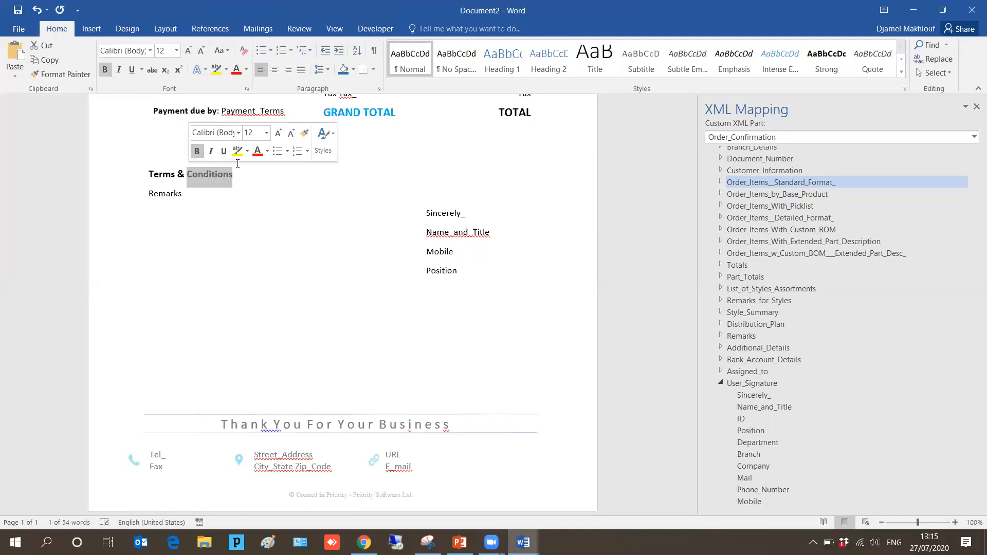
{"action": "left_click", "coordinate": [267, 151]}
{"action": "left_click", "coordinate": [268, 193]}
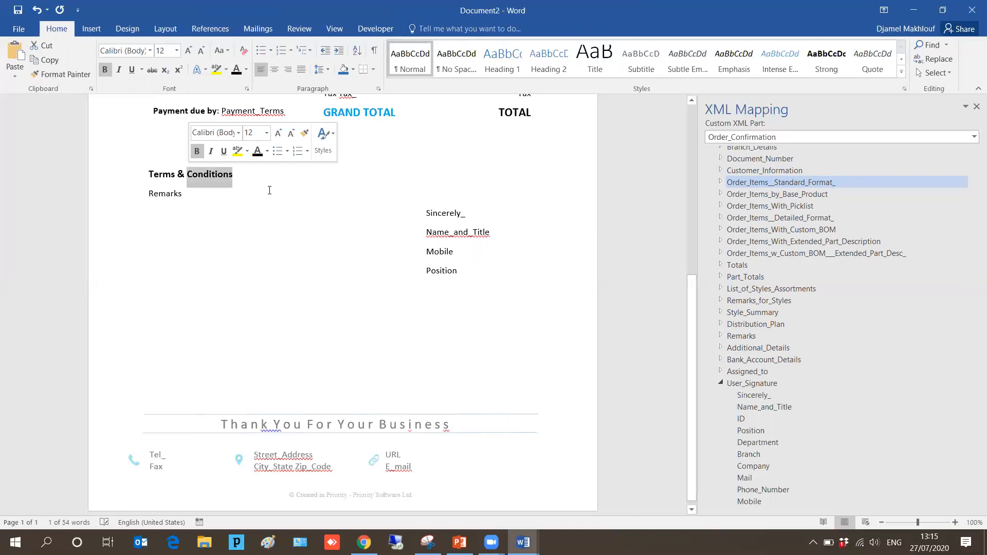
{"action": "left_click", "coordinate": [270, 194]}
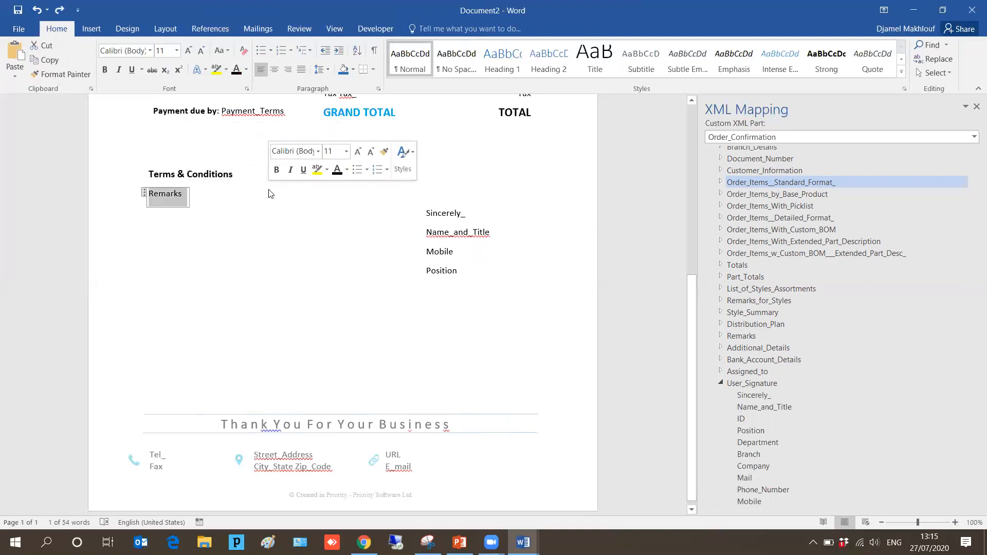
{"action": "left_click", "coordinate": [270, 190]}
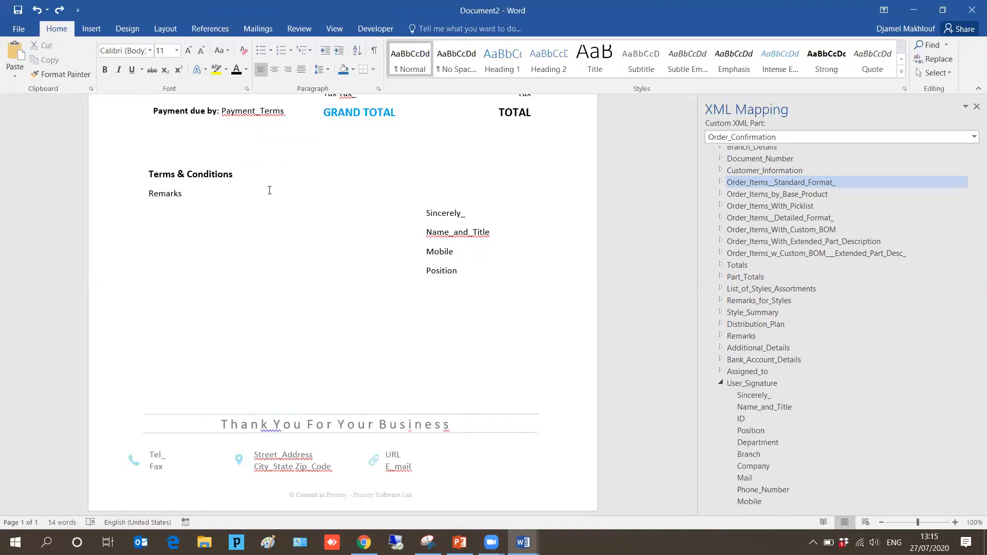
Save the document as a Word Template (*.dotx) named PartNumberOrderConfirmation2 in the Custom Office Templates folder.
{"action": "left_click", "coordinate": [19, 29]}
{"action": "left_click", "coordinate": [42, 151]}
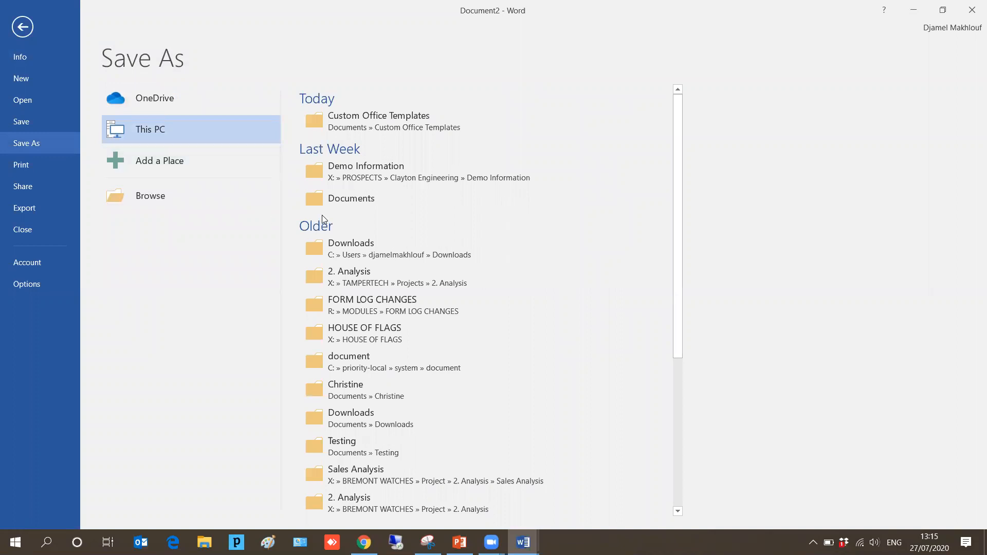
{"action": "left_click", "coordinate": [344, 206]}
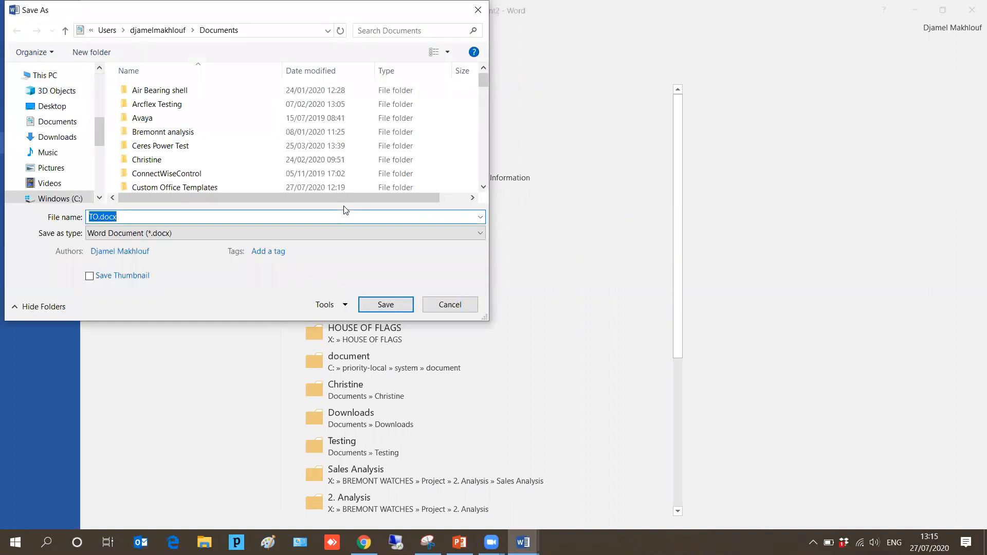
{"action": "left_click", "coordinate": [278, 233]}
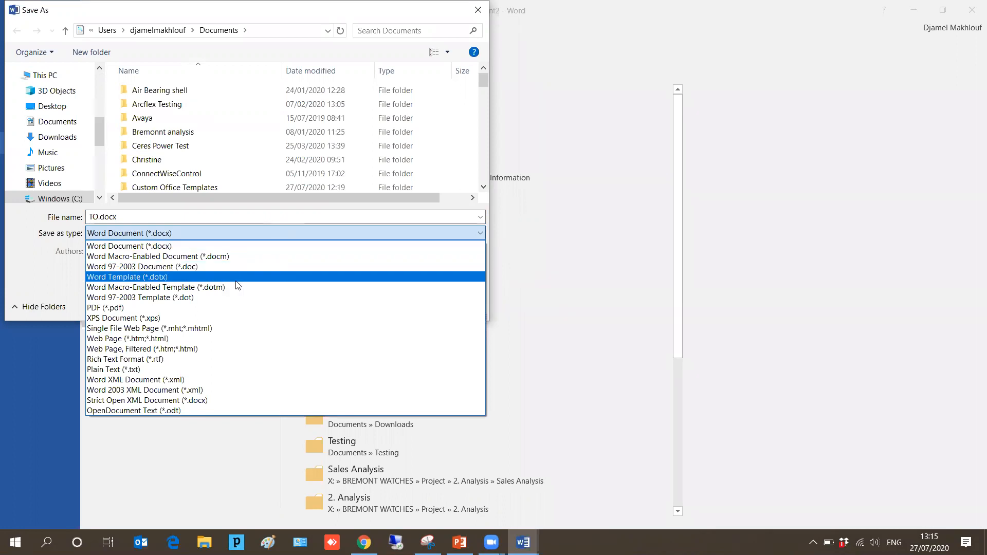
{"action": "left_click", "coordinate": [204, 277]}
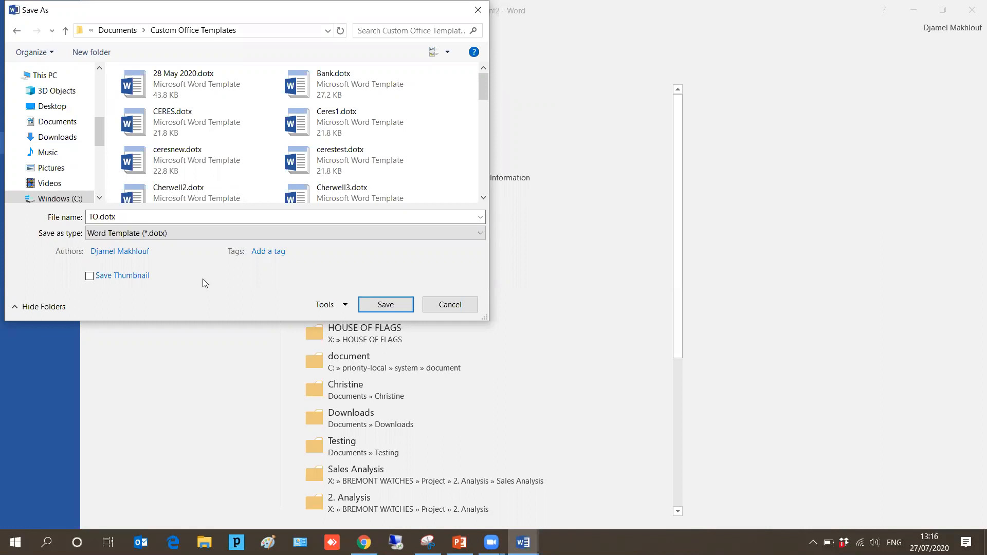
{"action": "left_click", "coordinate": [98, 217]}
{"action": "left_click", "coordinate": [98, 217]}
{"action": "key", "text": "BackSpace"}
{"action": "key", "text": "BackSpace"}
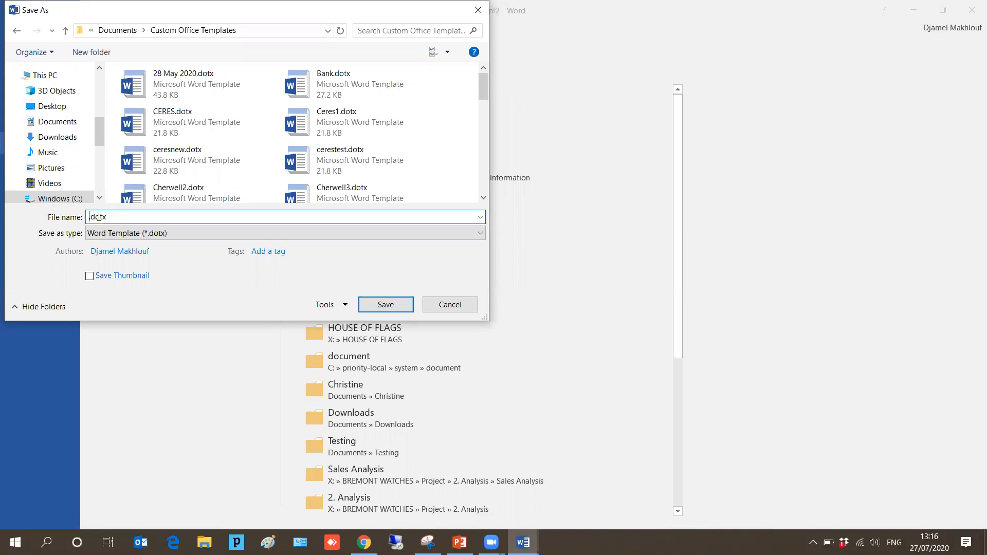
{"action": "type", "text": "PartNumberOrderConfirmation2"}
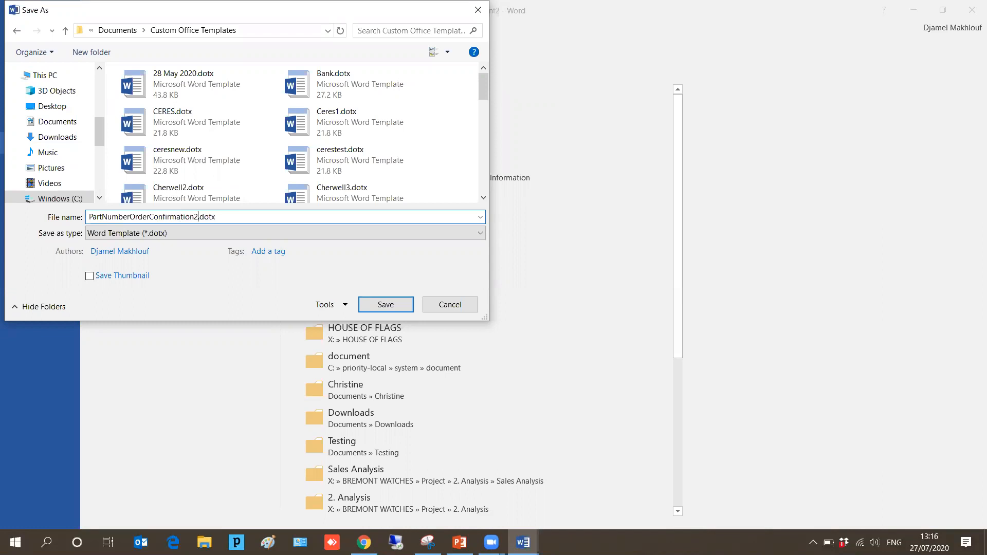
{"action": "left_click", "coordinate": [385, 305]}
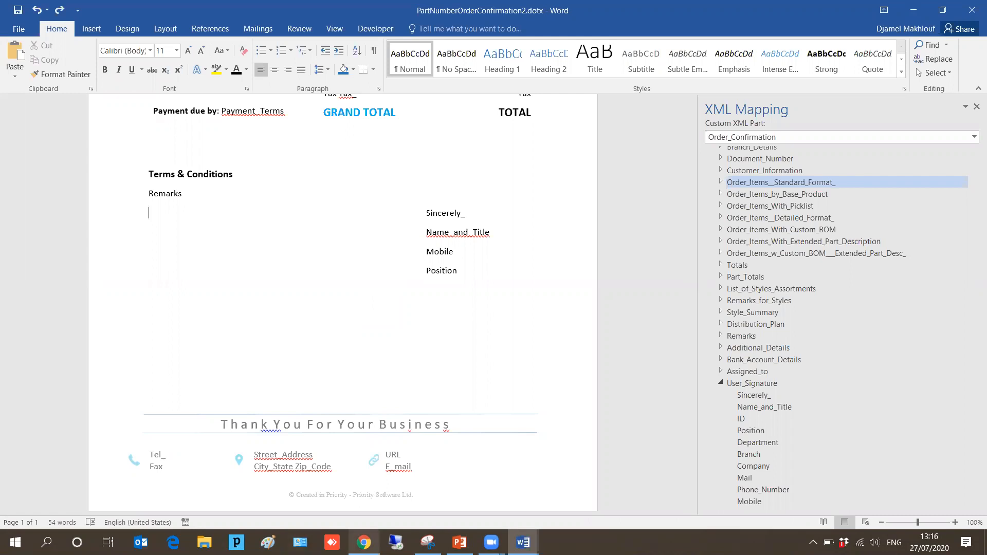
Switch to Priority in Chrome, close the open Order Confirmation design, and reopen the report's Design Report template list.
{"action": "left_click", "coordinate": [364, 542]}
{"action": "left_click", "coordinate": [547, 336]}
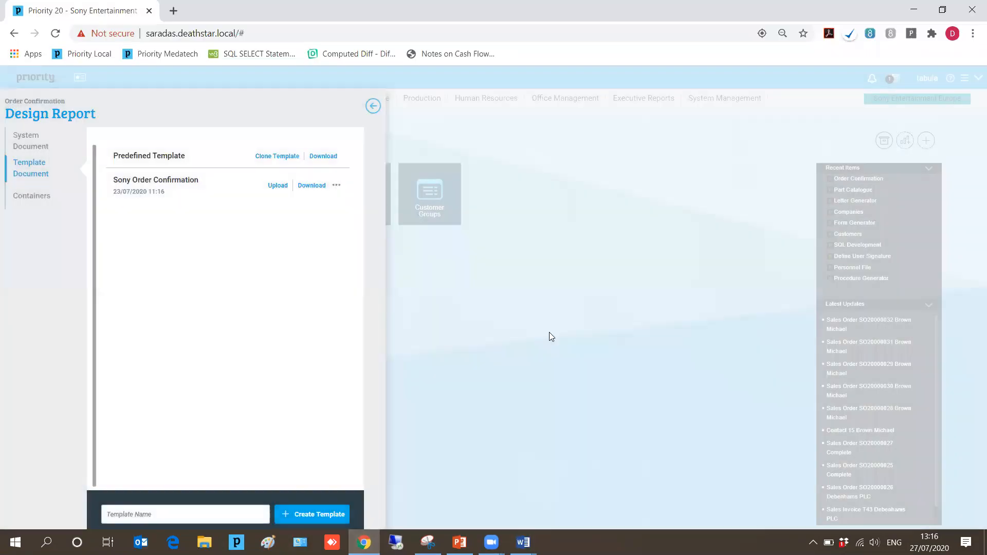
{"action": "left_click", "coordinate": [373, 106]}
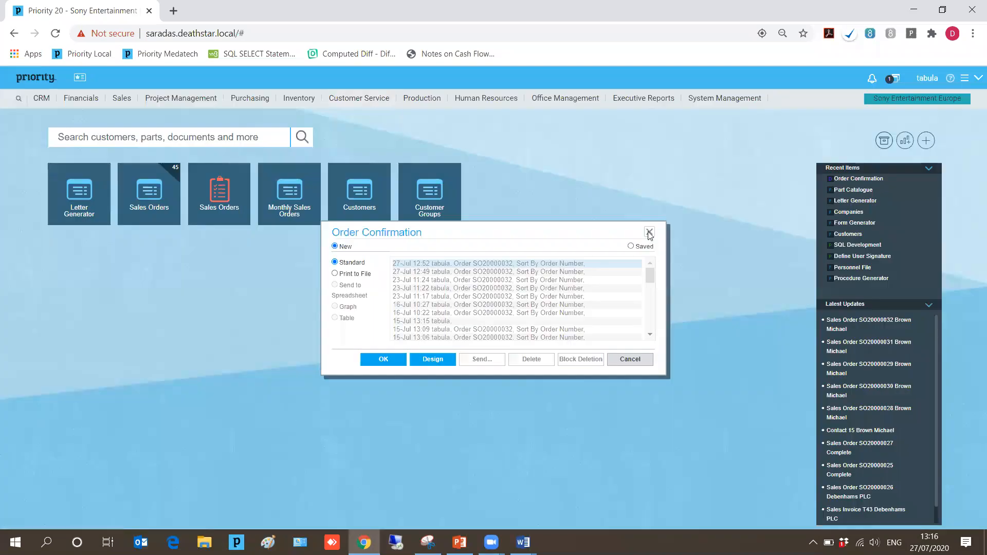
{"action": "left_click", "coordinate": [650, 232]}
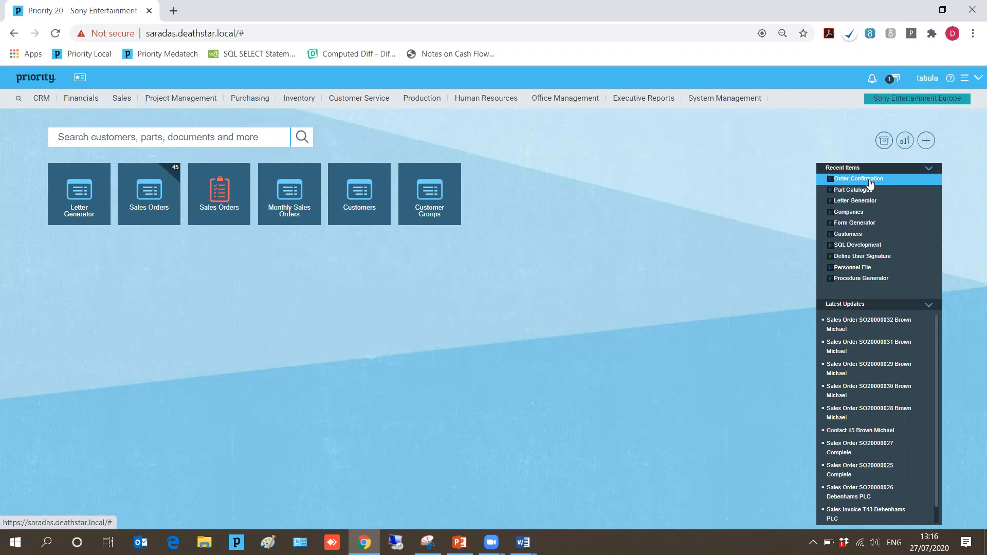
{"action": "left_click", "coordinate": [871, 184]}
{"action": "left_click", "coordinate": [438, 359]}
{"action": "left_click", "coordinate": [439, 361]}
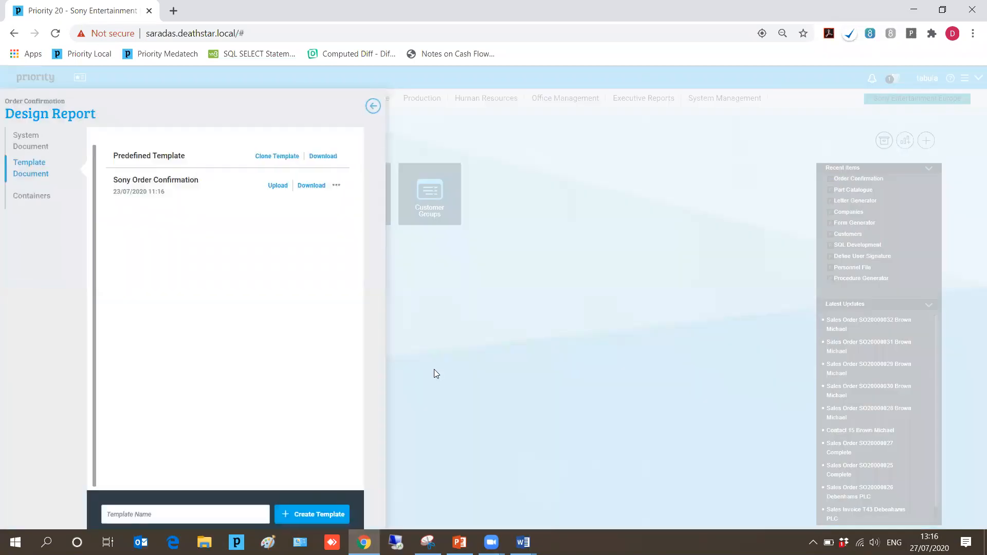
Create a new template document for the Order Confirmation report named Part Number Order Confirmation.
{"action": "left_click", "coordinate": [219, 514]}
{"action": "type", "text": "Par"}
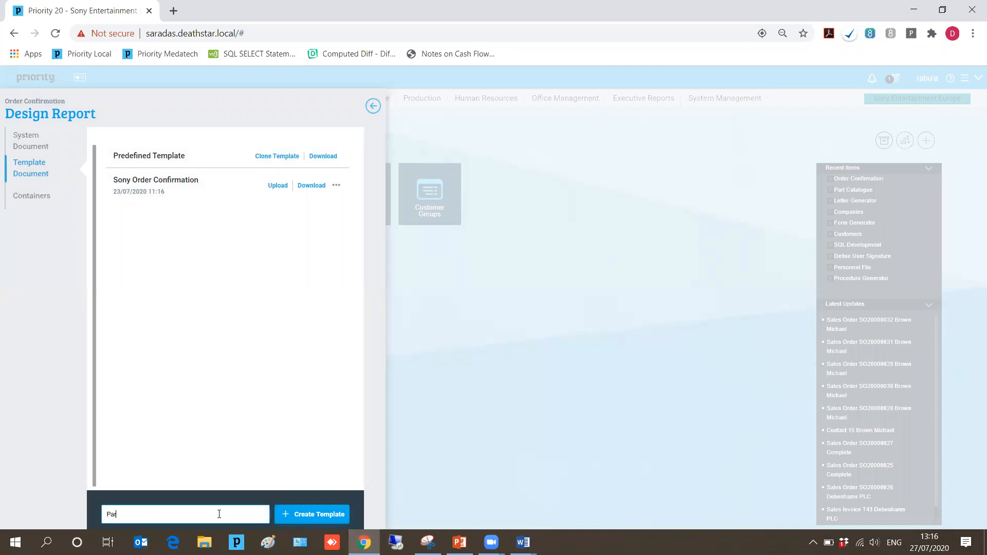
{"action": "type", "text": "t N"}
{"action": "key", "text": "BackSpace"}
{"action": "type", "text": "Number Order Confirmation"}
{"action": "left_click", "coordinate": [287, 517]}
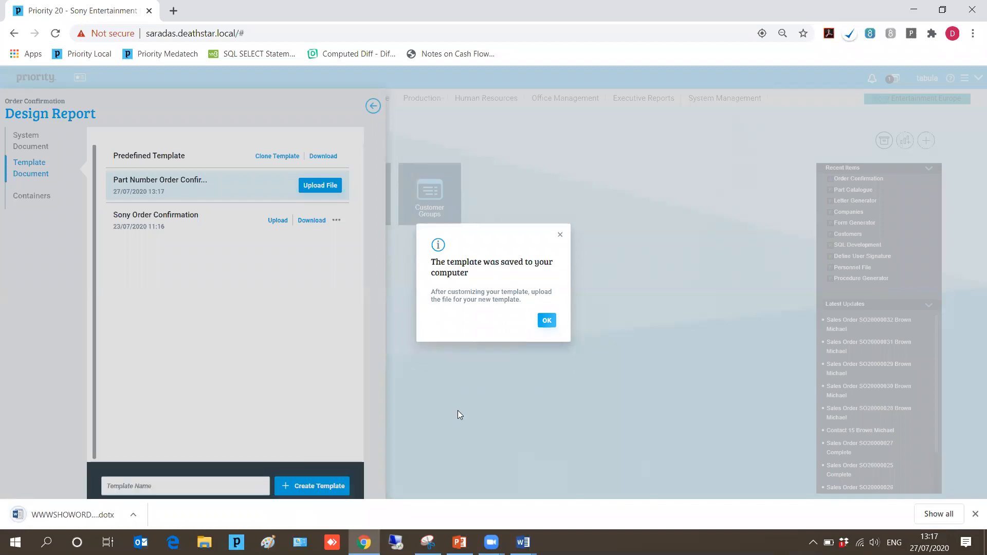
Upload PartNumberOrderConfirmation2.dotx as the file for the Part Number Order Confirmation template and leave the report design.
{"action": "left_click", "coordinate": [547, 321]}
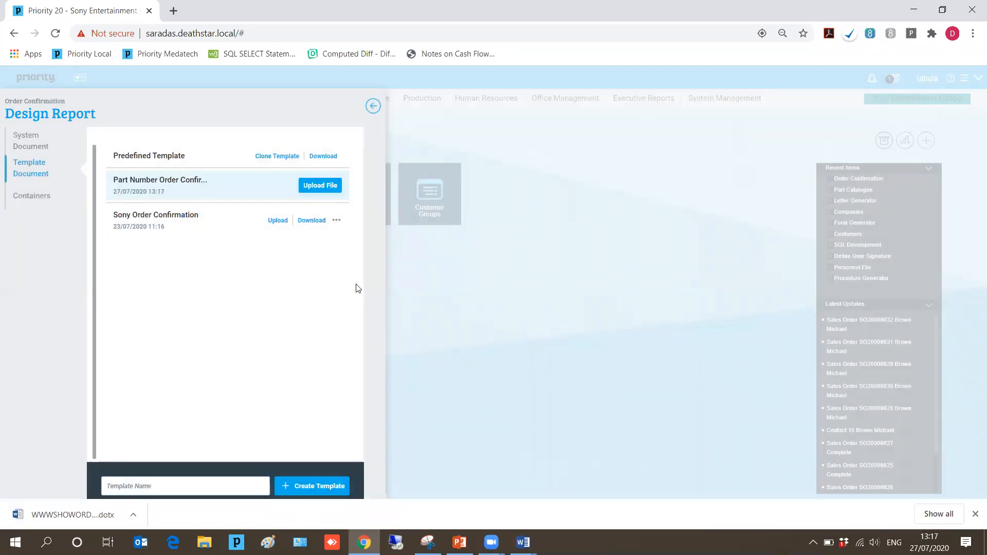
{"action": "left_click", "coordinate": [308, 185]}
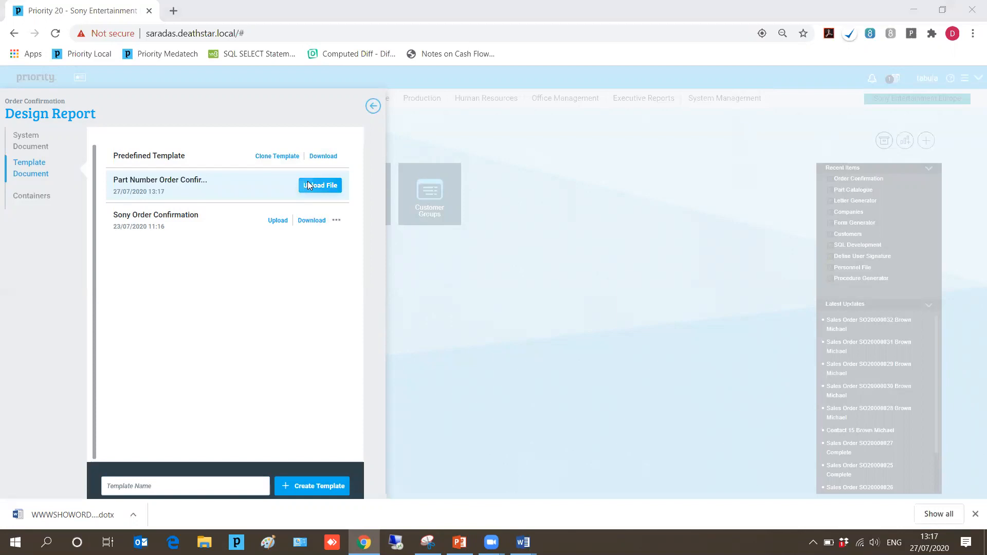
{"action": "double_click", "coordinate": [220, 91]}
{"action": "left_click", "coordinate": [231, 94]}
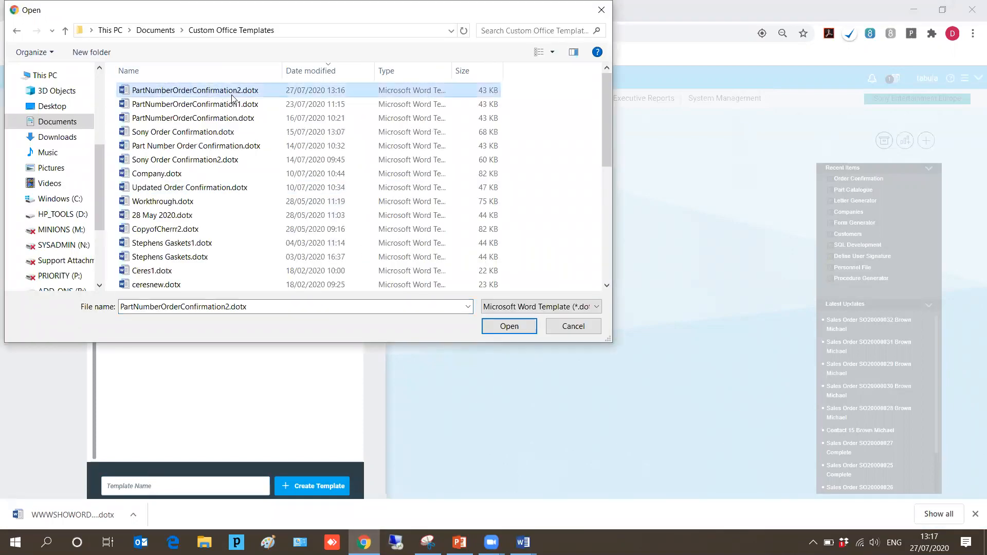
{"action": "left_click", "coordinate": [502, 327]}
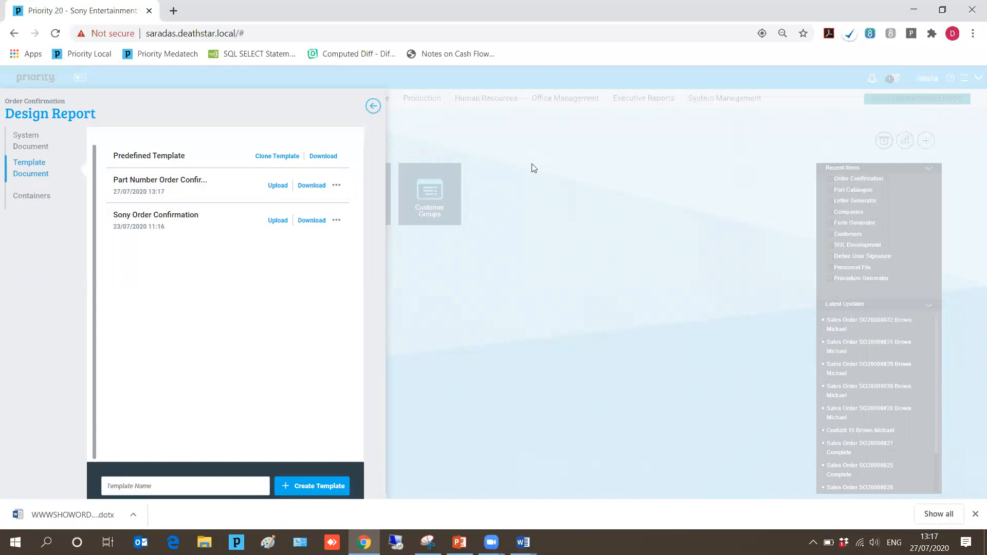
{"action": "left_click", "coordinate": [374, 107]}
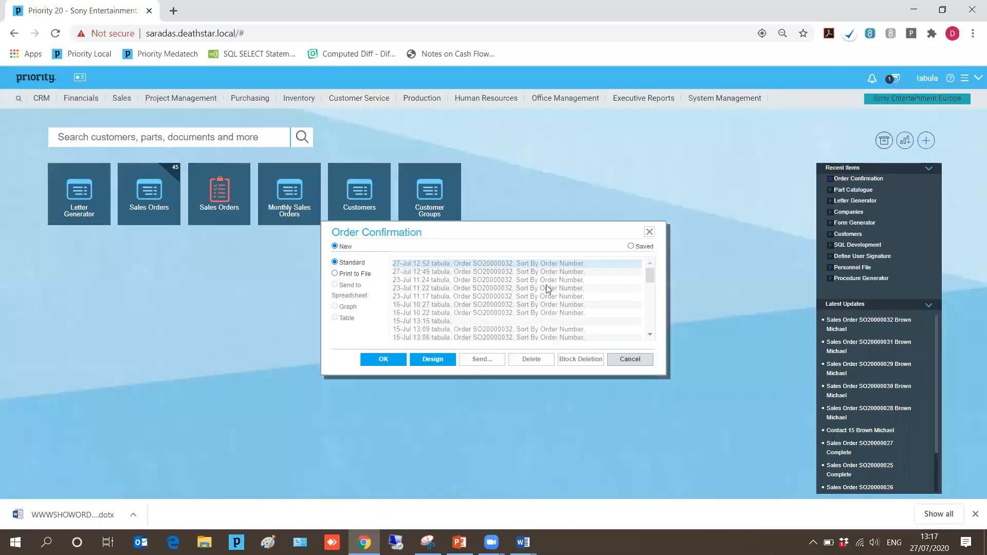
Run the Order Confirmation report for the prefilled order in the Part Number Order Confirmation format, displayed as a PDF file.
{"action": "left_click", "coordinate": [394, 358]}
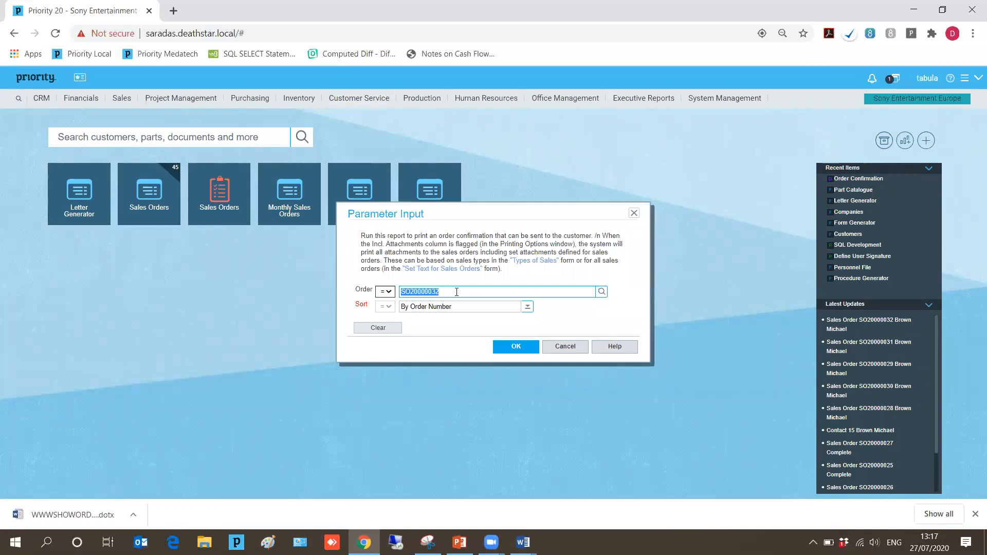
{"action": "left_click", "coordinate": [502, 348]}
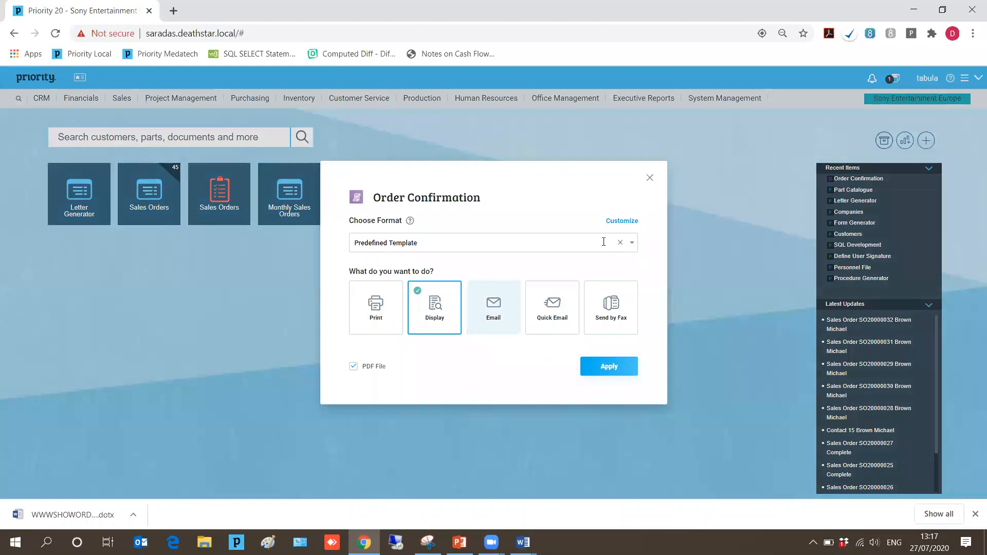
{"action": "left_click", "coordinate": [631, 244]}
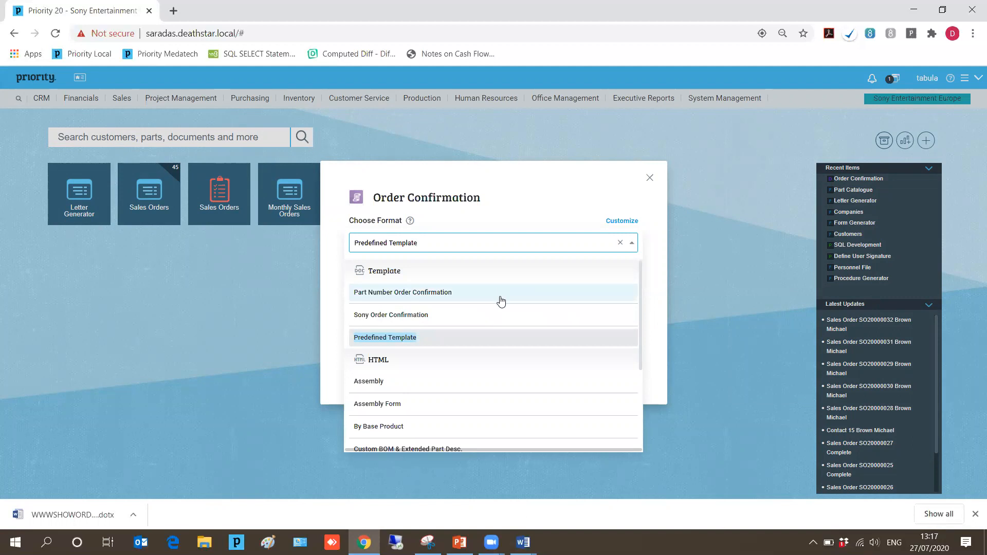
{"action": "left_click_drag", "start_coordinate": [640, 355], "coordinate": [642, 321]}
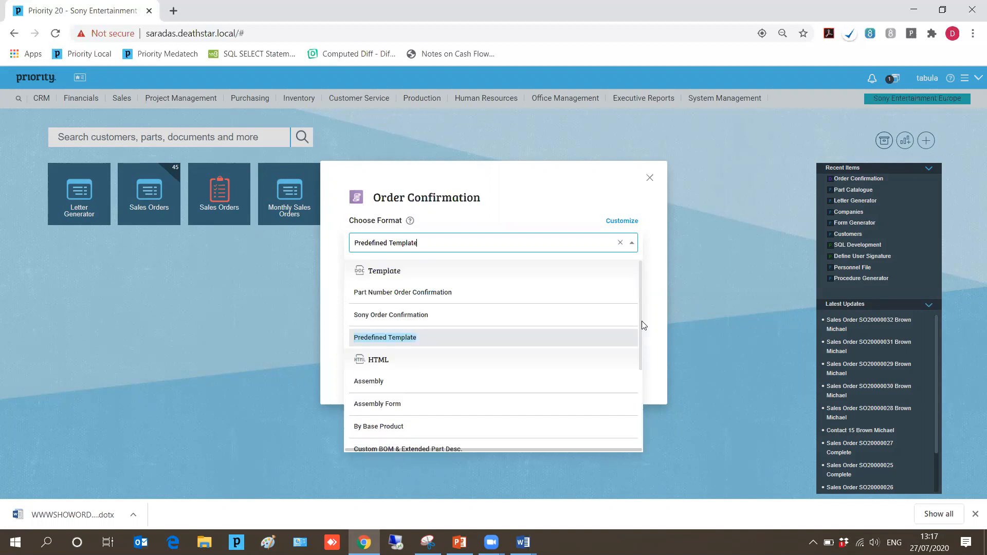
{"action": "left_click", "coordinate": [481, 297]}
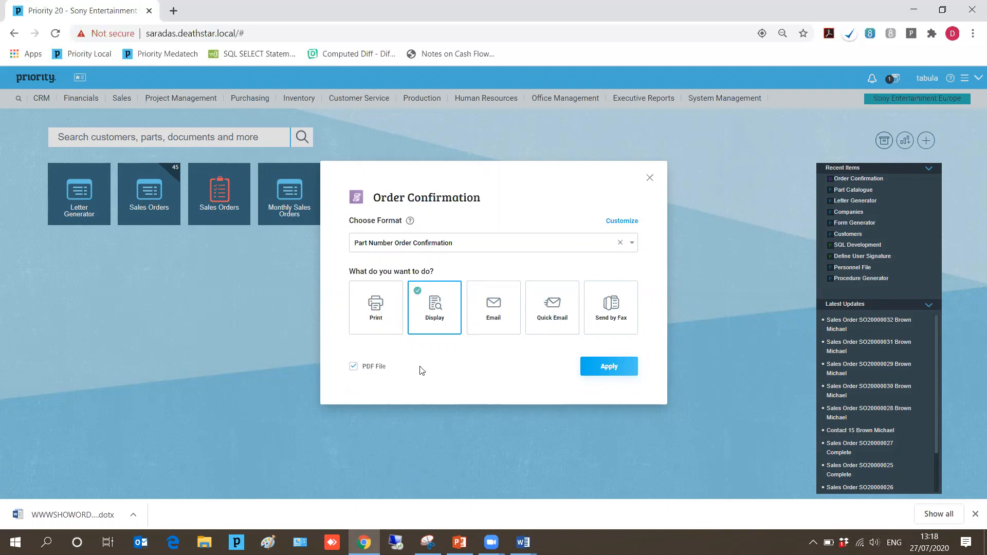
{"action": "left_click", "coordinate": [621, 367]}
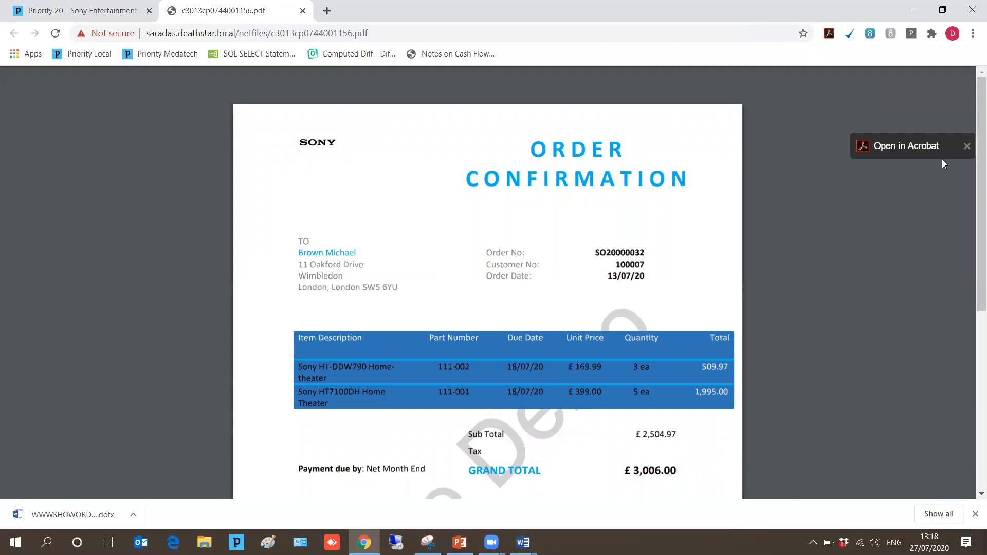
Review the generated order confirmation PDF from the header down to the terms, signature and footer, and close it.
{"action": "left_click_drag", "start_coordinate": [342, 277], "coordinate": [329, 277]}
{"action": "left_click_drag", "start_coordinate": [974, 208], "coordinate": [972, 383]}
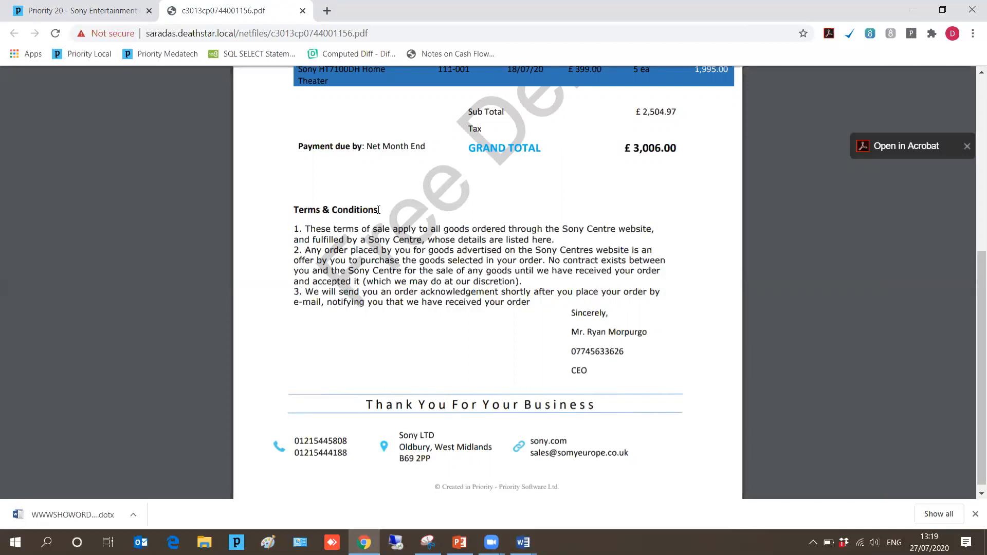
{"action": "key", "text": "ctrl+w"}
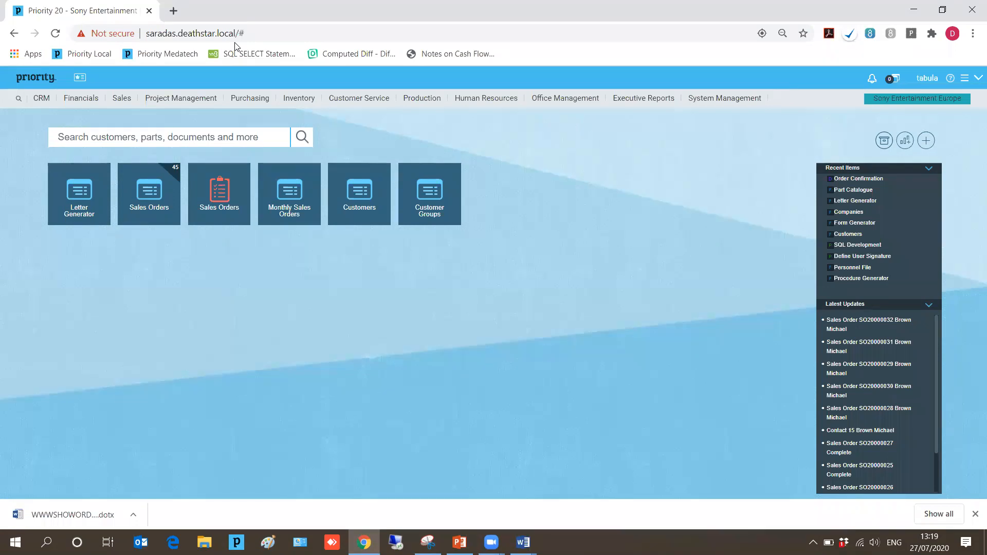
Reopen the Order Confirmation report's design and create a new container named Sony Container 1.
{"action": "left_click", "coordinate": [859, 178]}
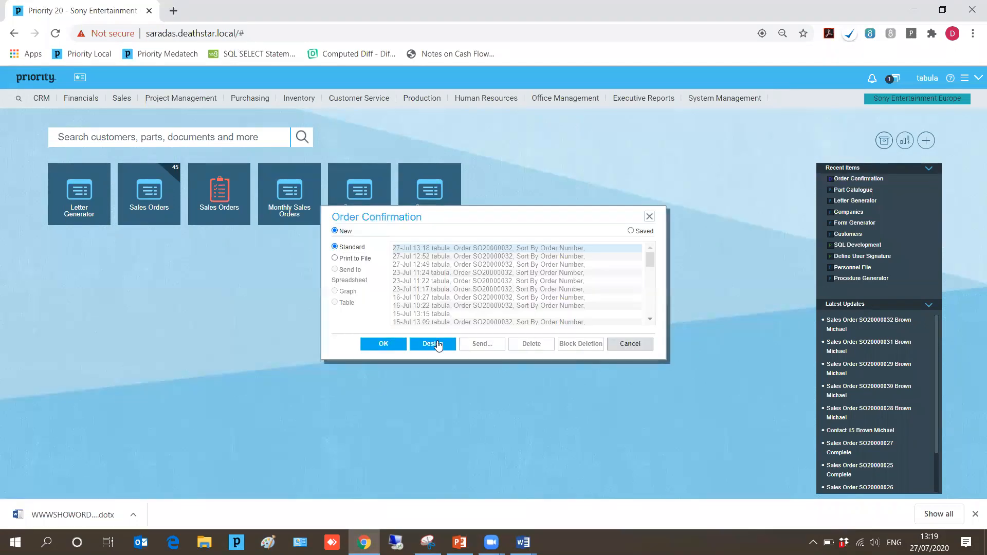
{"action": "left_click", "coordinate": [438, 345]}
{"action": "left_click", "coordinate": [442, 355]}
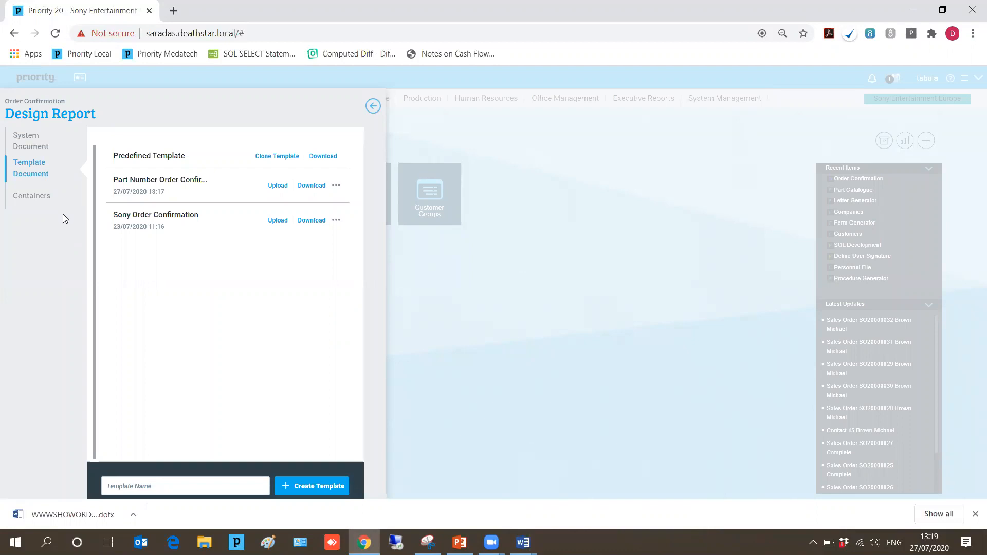
{"action": "left_click", "coordinate": [41, 195]}
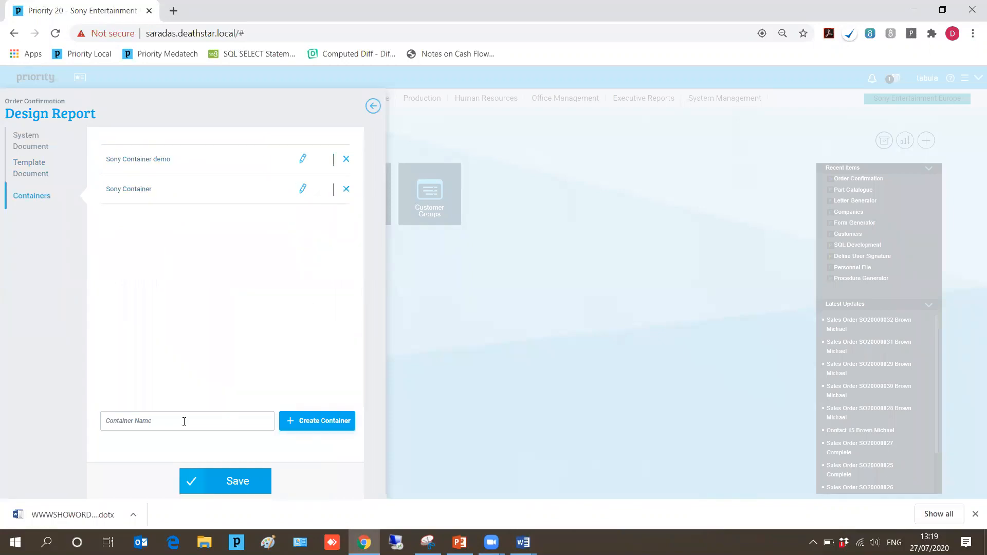
{"action": "left_click", "coordinate": [183, 422]}
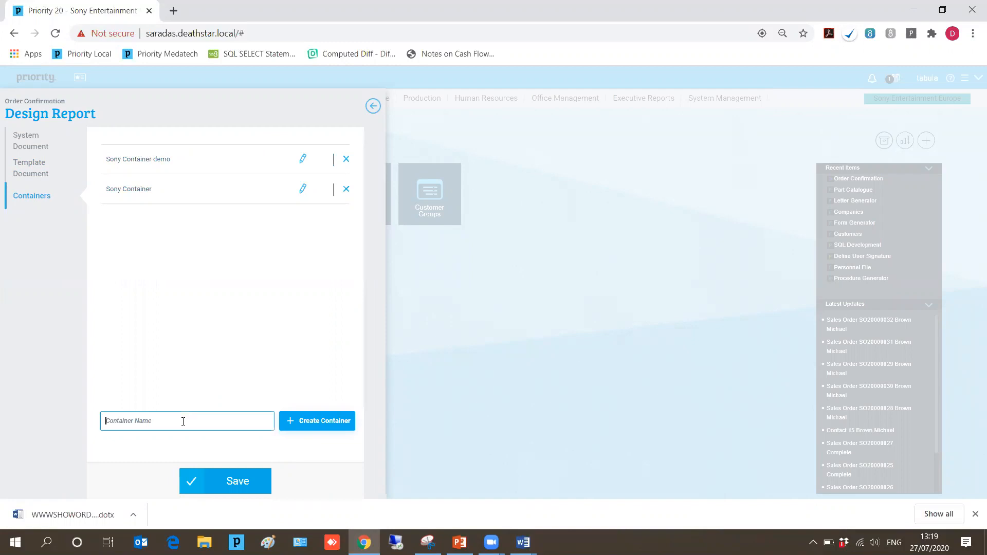
{"action": "type", "text": "Sony Container 1"}
{"action": "left_click", "coordinate": [334, 419]}
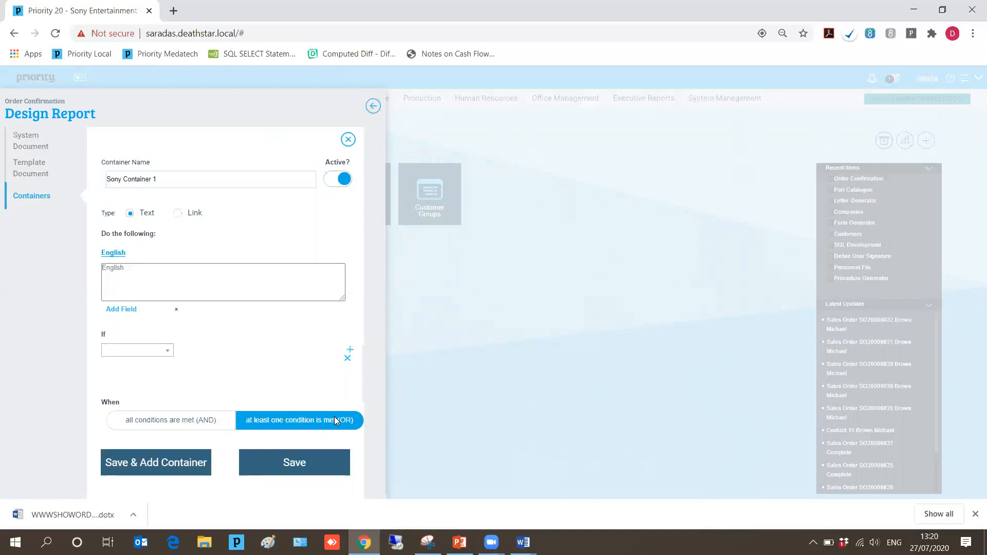
Enter the container's English text: Please Note High Value Orders Will Be Shipped By Overnight Courier and Require A Signature.
{"action": "left_click", "coordinate": [177, 285]}
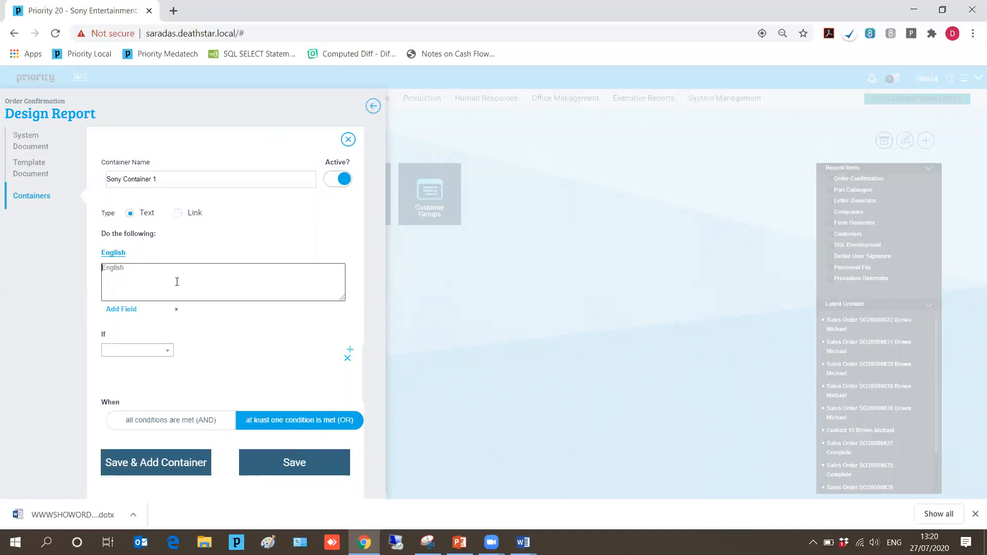
{"action": "type", "text": "Please Not"}
{"action": "type", "text": "e"}
{"action": "type", "text": ", "}
{"action": "type", "text": "Hi"}
{"action": "type", "text": "gh Value"}
{"action": "type", "text": " Orders "}
{"action": "type", "text": "Will Be"}
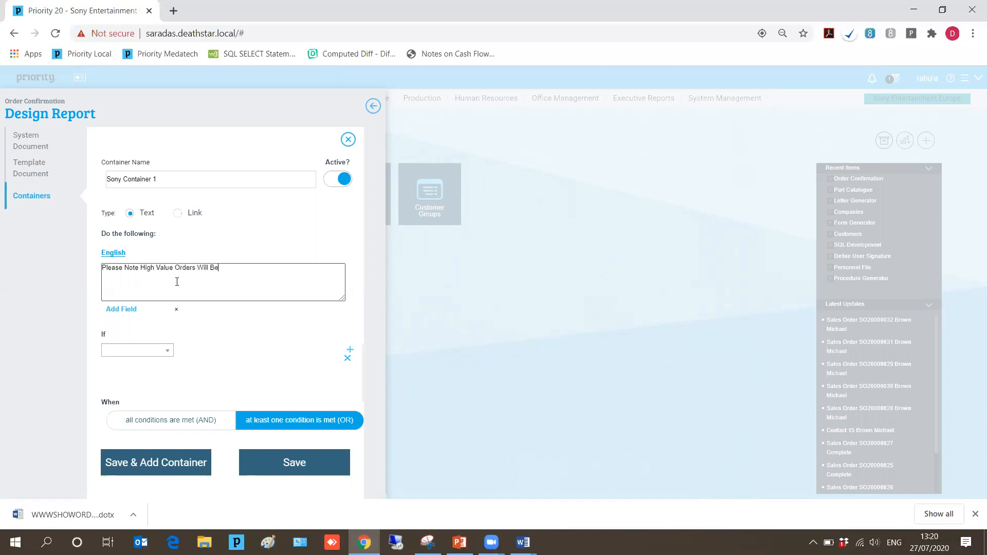
{"action": "type", "text": " Shipped By Overnight Courier and Req"}
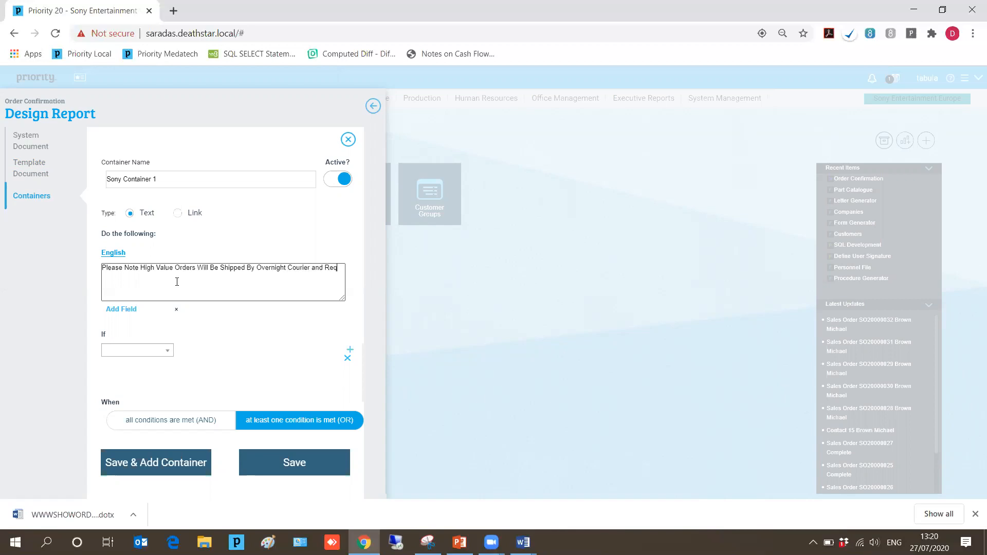
{"action": "type", "text": "uire A Signature"}
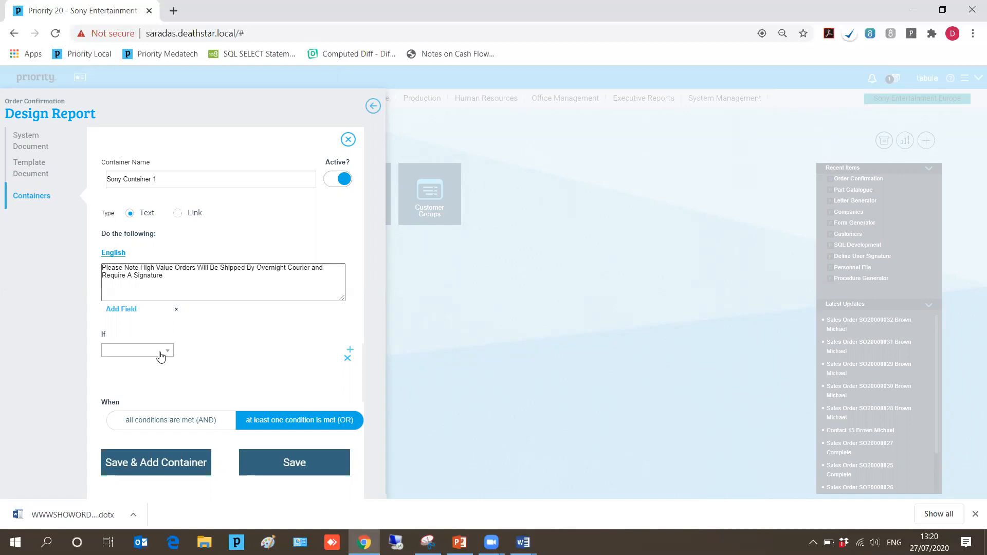
Add the condition that TOTAL from the Totals group is greater than 500, and save the container and the report design.
{"action": "left_click", "coordinate": [161, 355]}
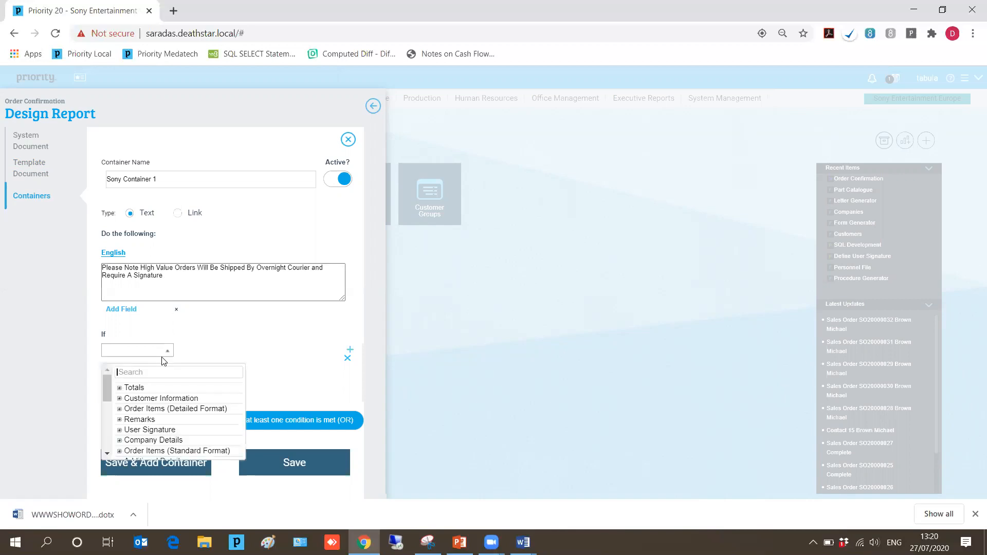
{"action": "left_click", "coordinate": [121, 389]}
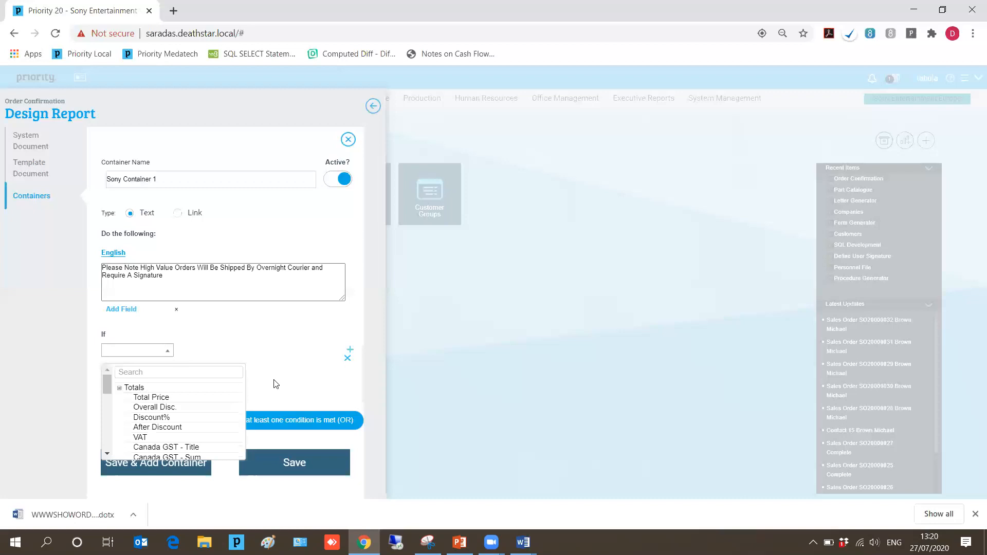
{"action": "scroll", "coordinate": [236, 391], "scroll_direction": "down", "scroll_amount": 3}
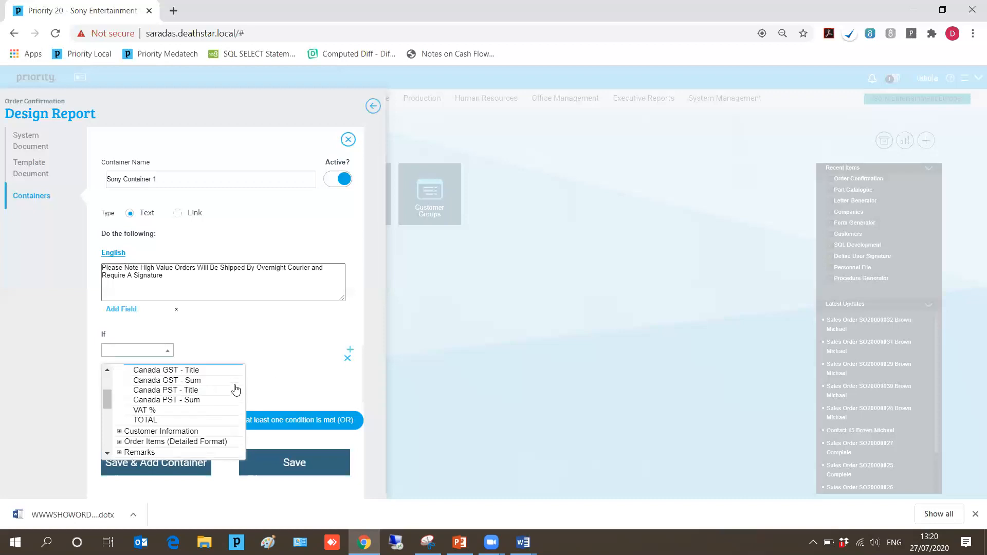
{"action": "scroll", "coordinate": [236, 391], "scroll_direction": "down", "scroll_amount": 1}
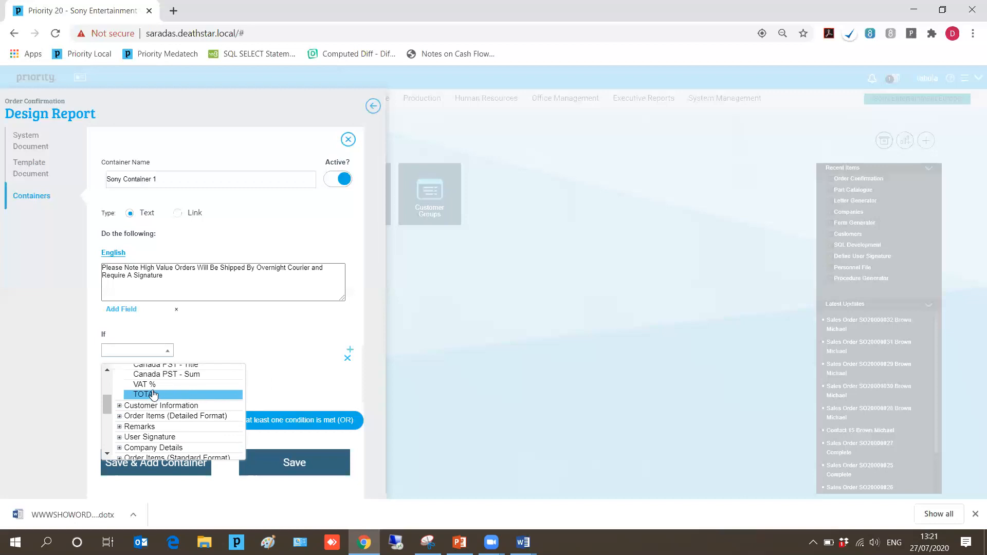
{"action": "left_click", "coordinate": [188, 396]}
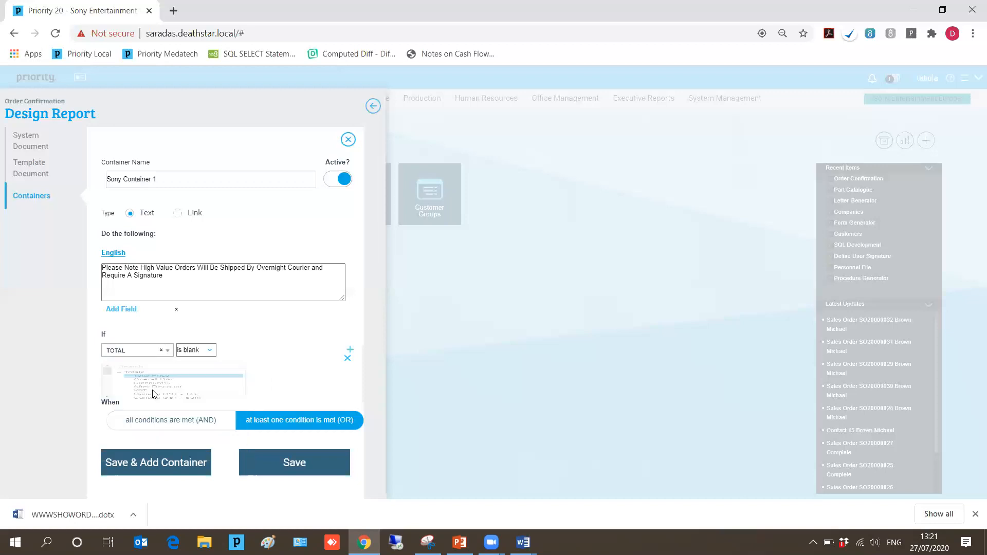
{"action": "left_click", "coordinate": [203, 352]}
{"action": "left_click", "coordinate": [202, 395]}
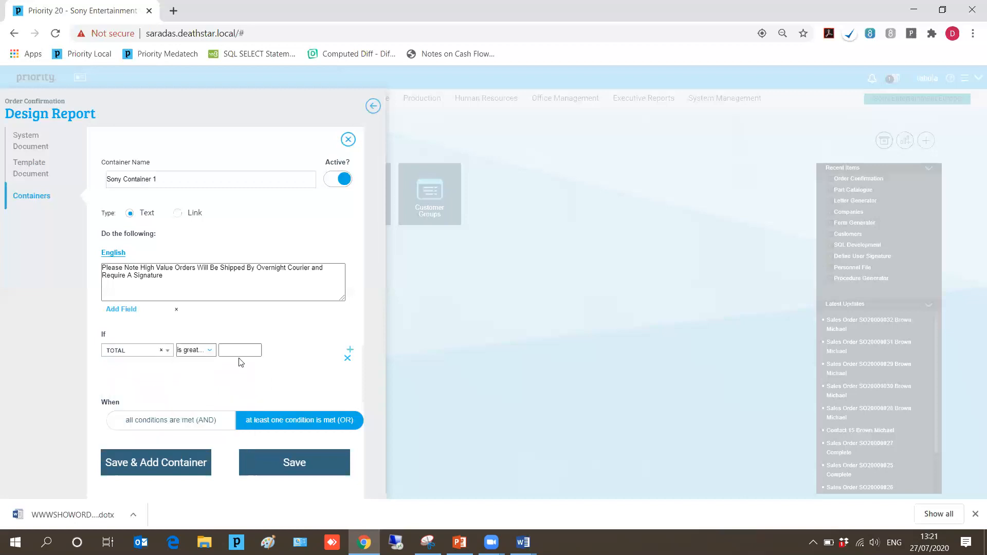
{"action": "type", "text": "500"}
{"action": "left_click", "coordinate": [301, 467]}
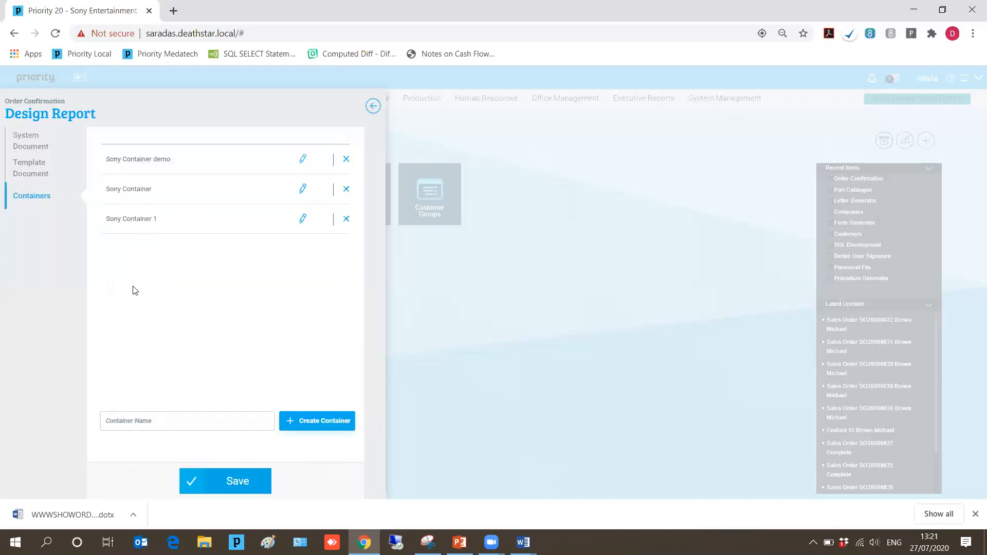
{"action": "left_click", "coordinate": [222, 486]}
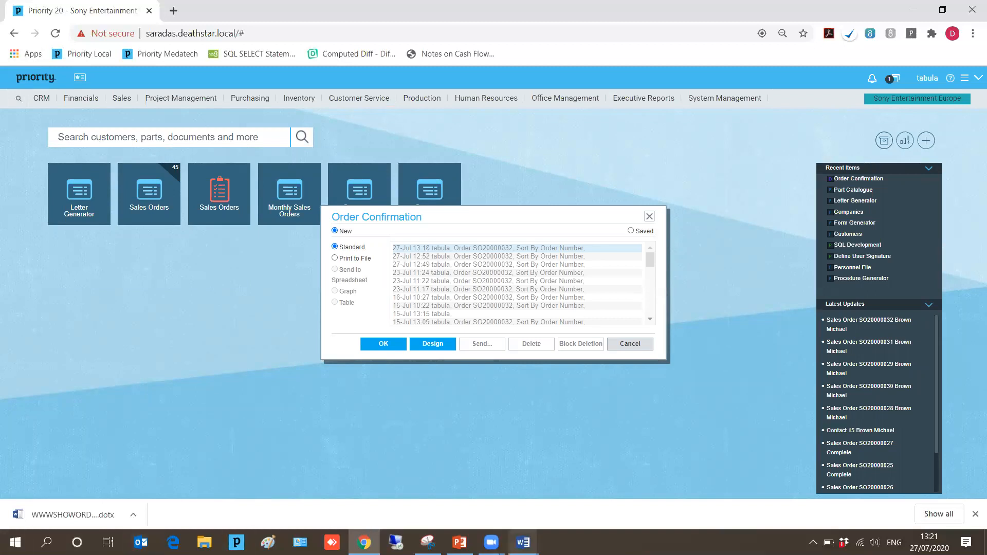
Switch to PartNumberOrderConfirmation2.dotx in Word and expand the Containers group in the XML mapping to check its fields.
{"action": "mouse_move", "coordinate": [523, 542]}
{"action": "mouse_move", "coordinate": [476, 484]}
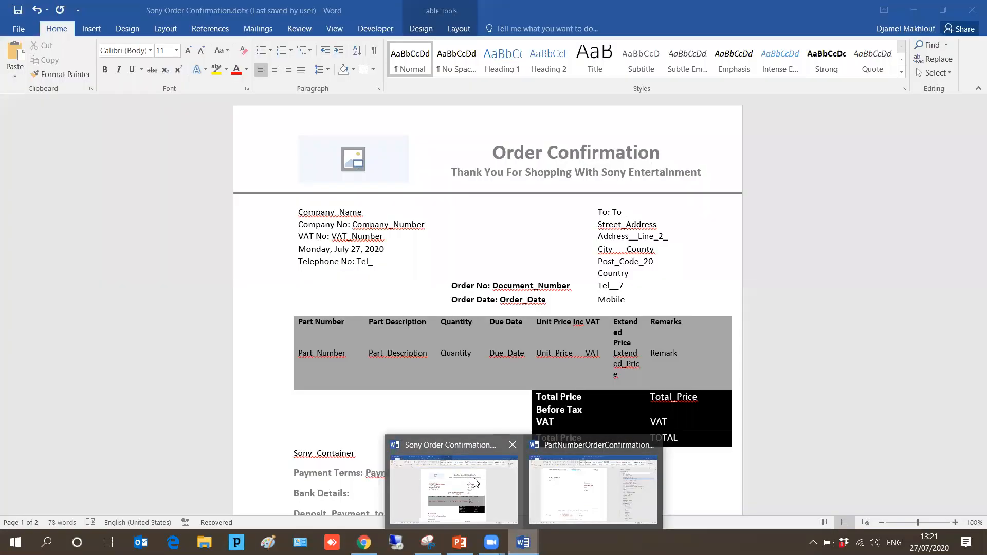
{"action": "left_click", "coordinate": [593, 489]}
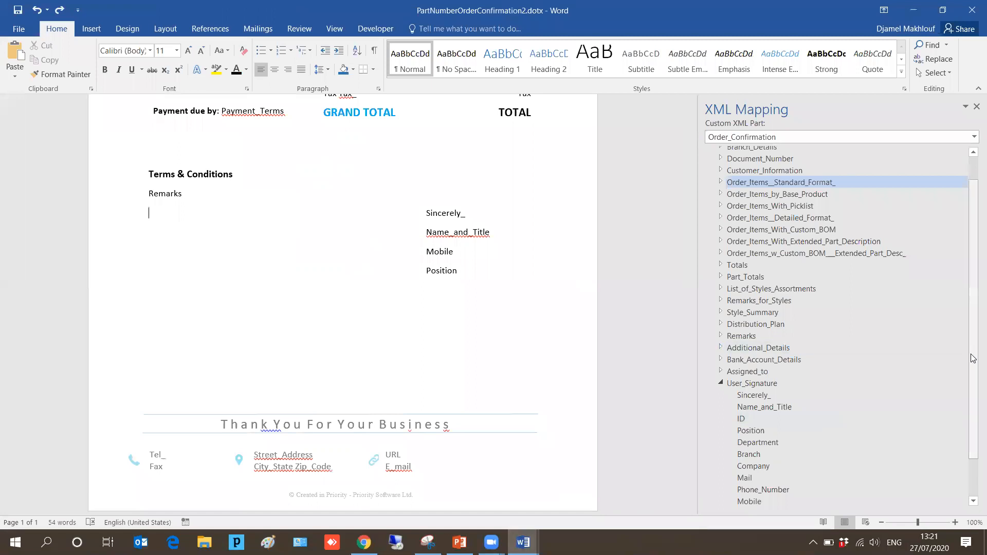
{"action": "scroll", "coordinate": [974, 359], "scroll_direction": "down", "scroll_amount": 2}
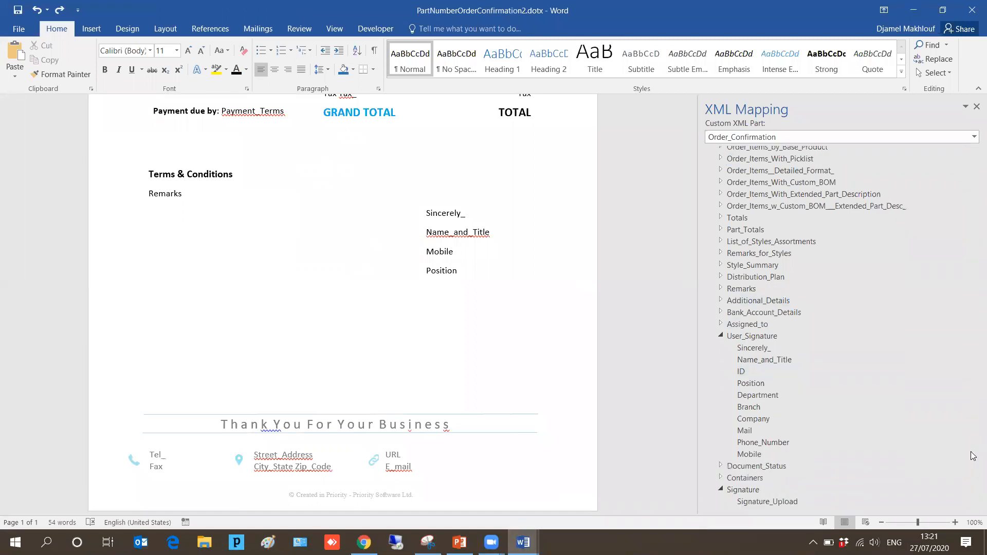
{"action": "left_click", "coordinate": [721, 490]}
{"action": "left_click", "coordinate": [721, 489]}
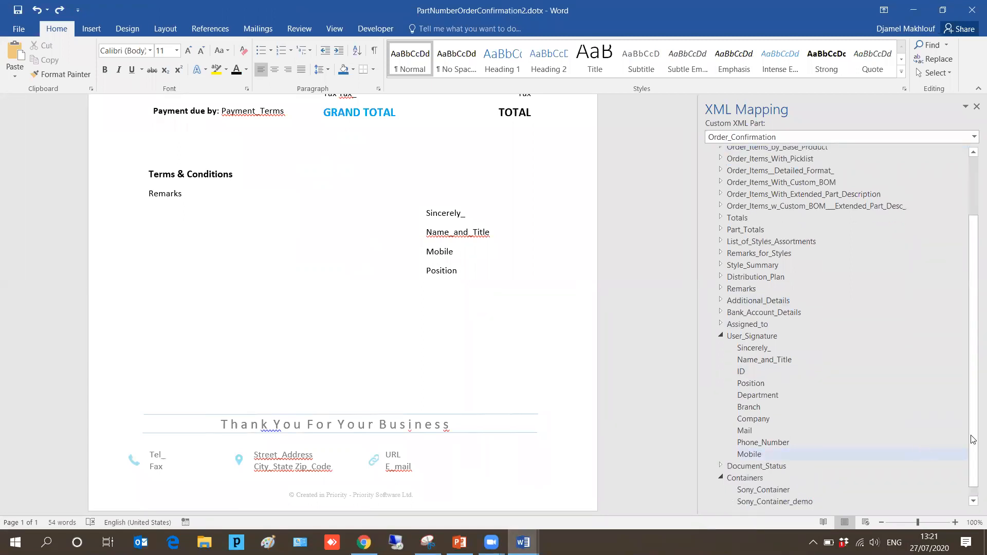
{"action": "scroll", "coordinate": [973, 440], "scroll_direction": "down", "scroll_amount": 1}
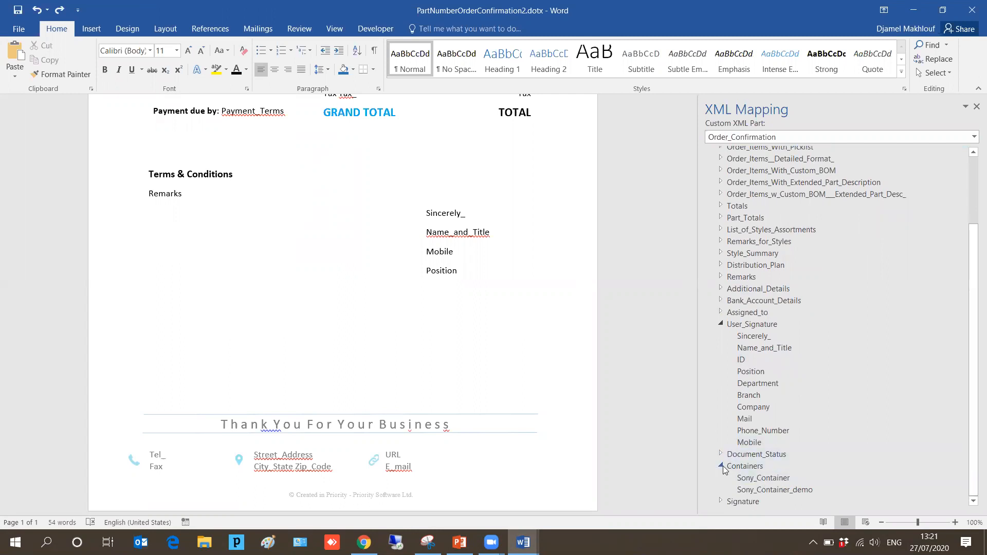
Collapse the Containers group in the XML mapping, and switch to Priority in Chrome to dismiss the Order Confirmation report dialog.
{"action": "left_click", "coordinate": [723, 466]}
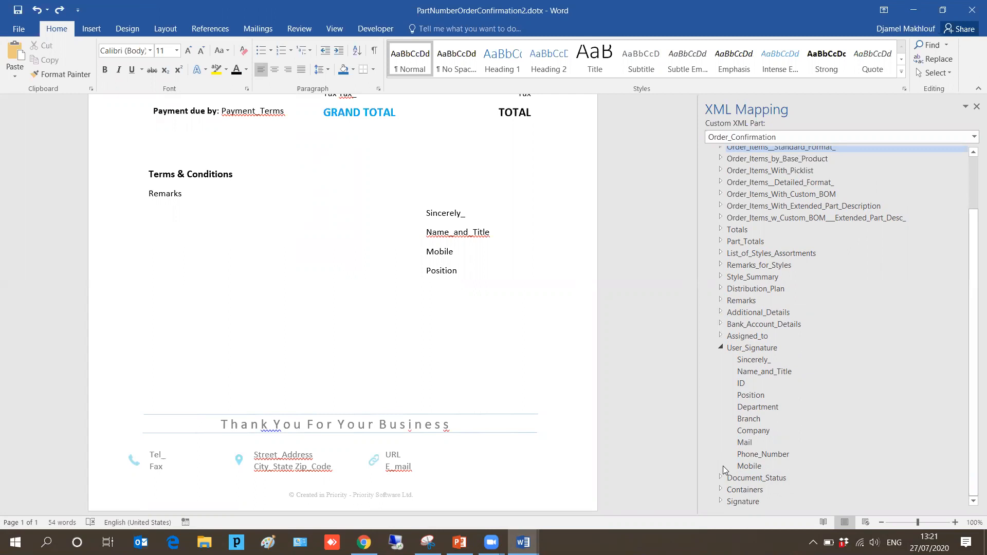
{"action": "left_click", "coordinate": [364, 543]}
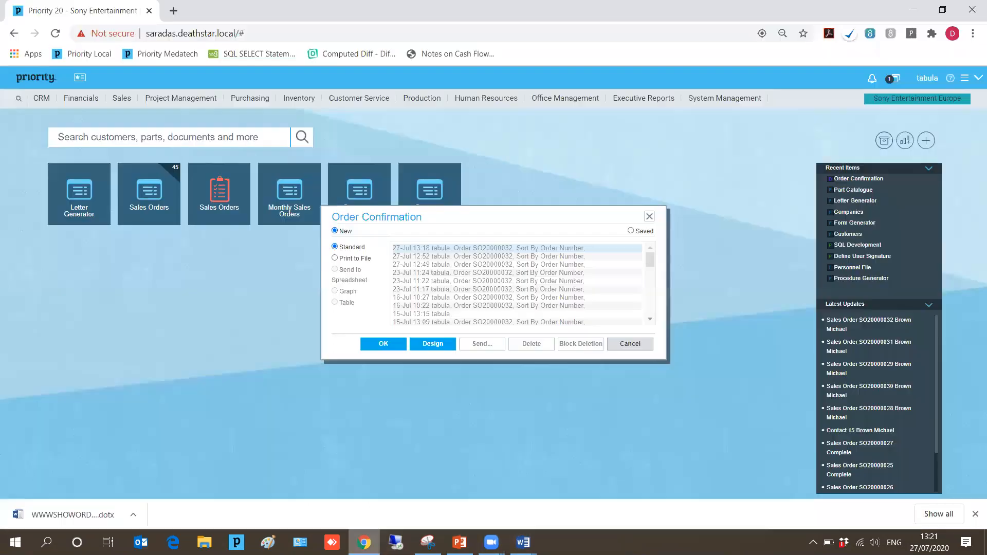
{"action": "left_click", "coordinate": [649, 216]}
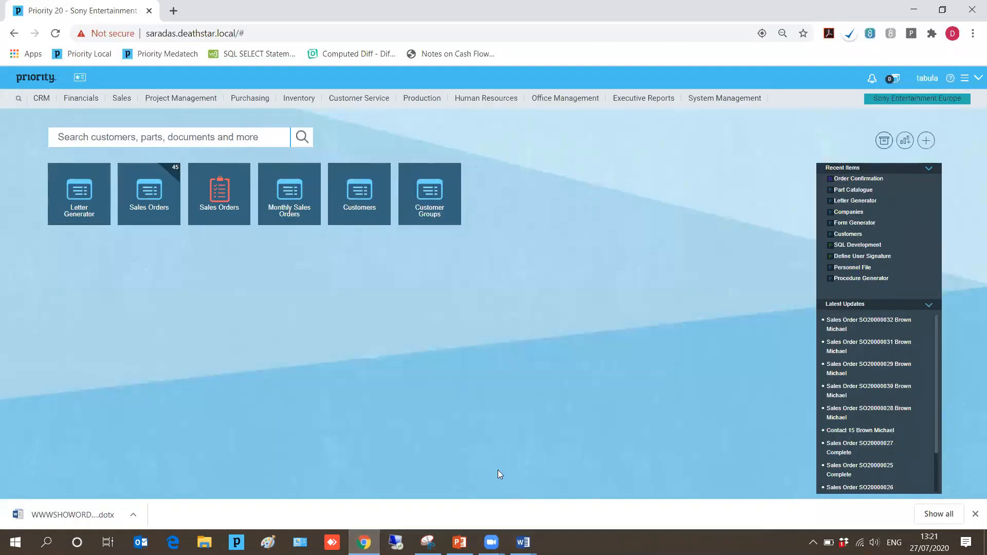
Switch to Sony Order Confirmation.dotx in Word and examine its mapped fields, Sony_Container placement, signature block and footer.
{"action": "mouse_move", "coordinate": [523, 542]}
{"action": "mouse_move", "coordinate": [482, 494]}
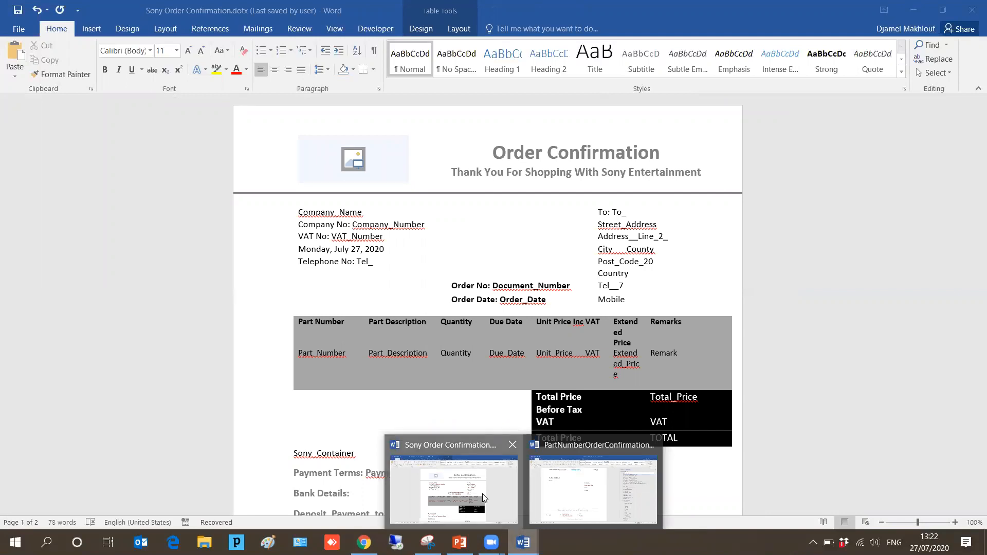
{"action": "left_click", "coordinate": [482, 493]}
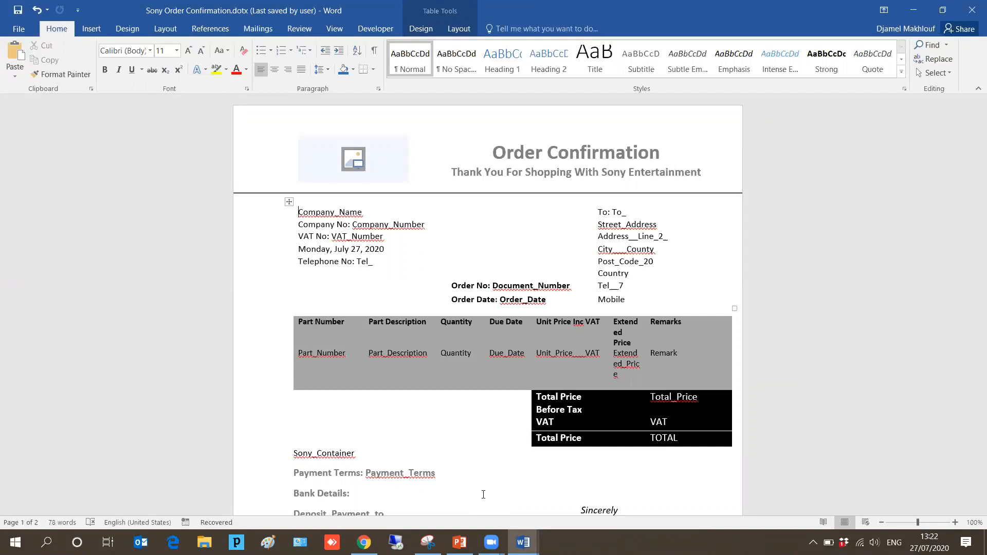
{"action": "left_click_drag", "start_coordinate": [980, 166], "coordinate": [981, 225]}
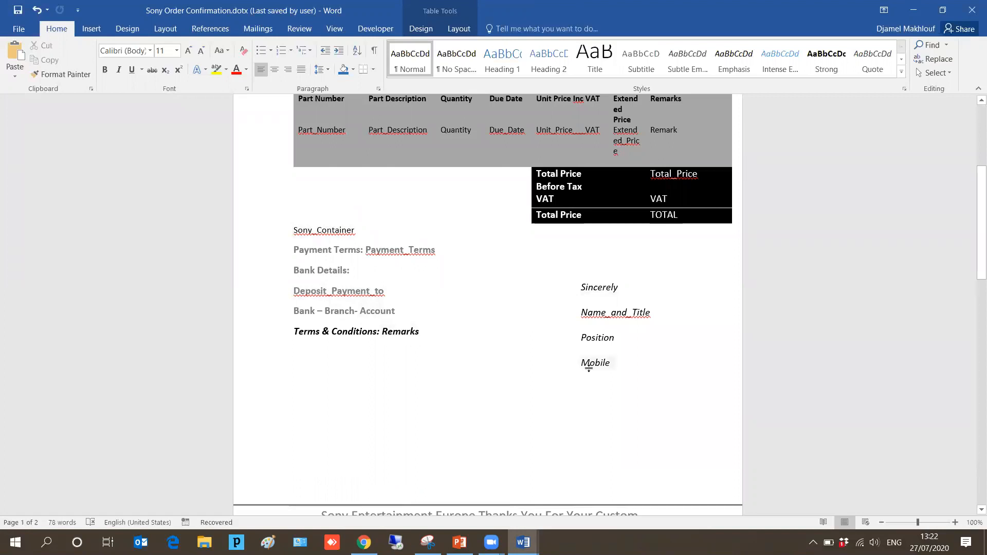
{"action": "left_click_drag", "start_coordinate": [979, 261], "coordinate": [980, 328]}
{"action": "left_click_drag", "start_coordinate": [849, 301], "coordinate": [849, 302]}
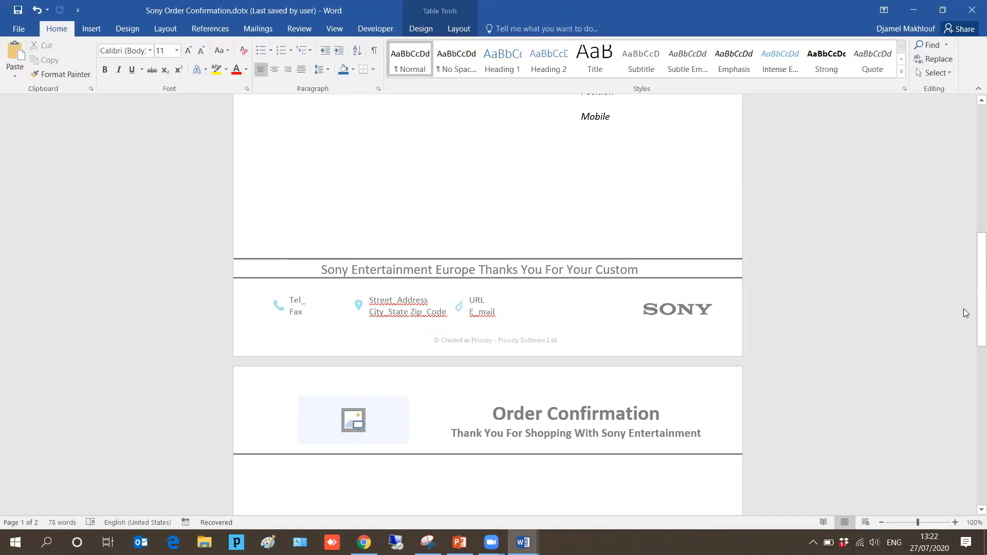
{"action": "key", "text": "Up"}
{"action": "left_click_drag", "start_coordinate": [974, 318], "coordinate": [973, 273]}
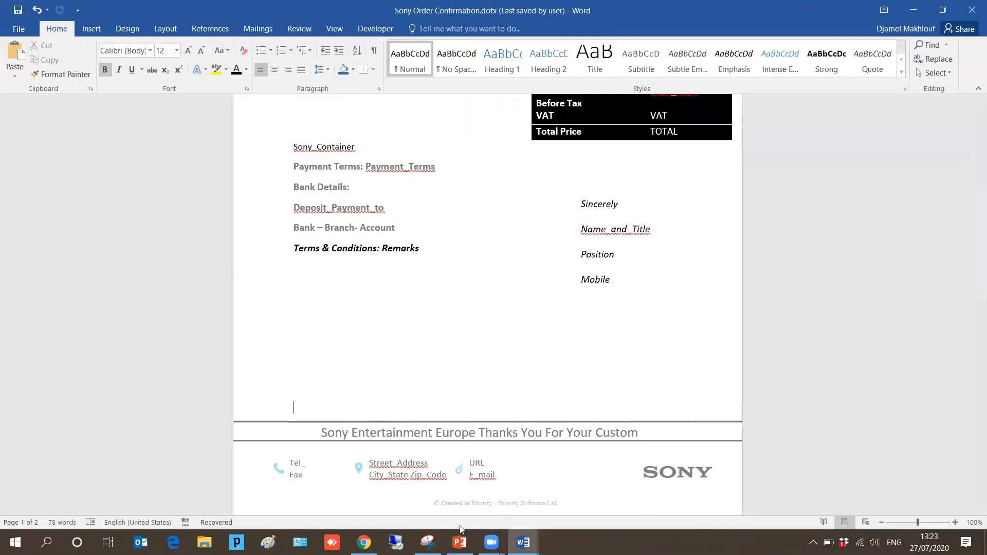
Switch to Priority in Chrome, run the Order Confirmation report for the order, and display it as a PDF in the Sony format.
{"action": "left_click", "coordinate": [364, 541]}
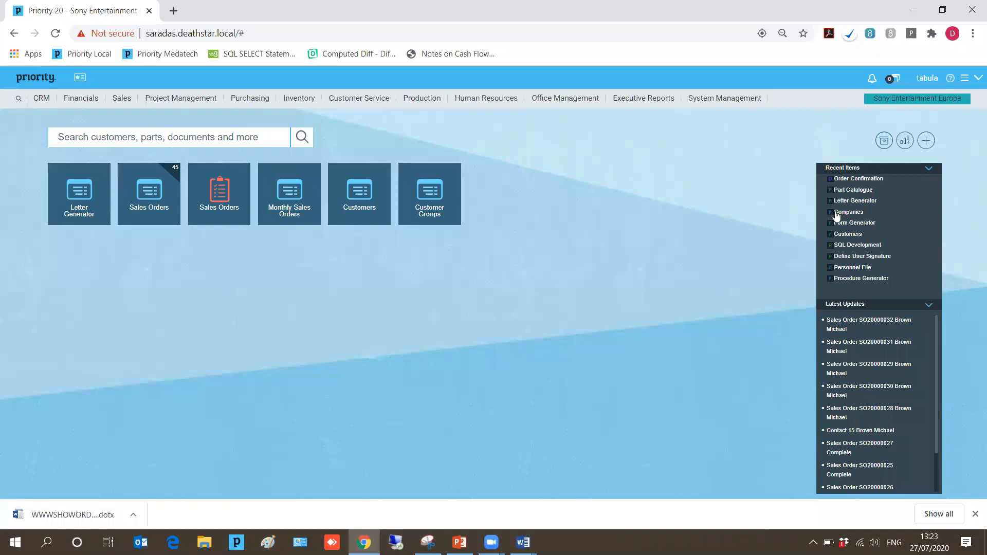
{"action": "left_click", "coordinate": [851, 180]}
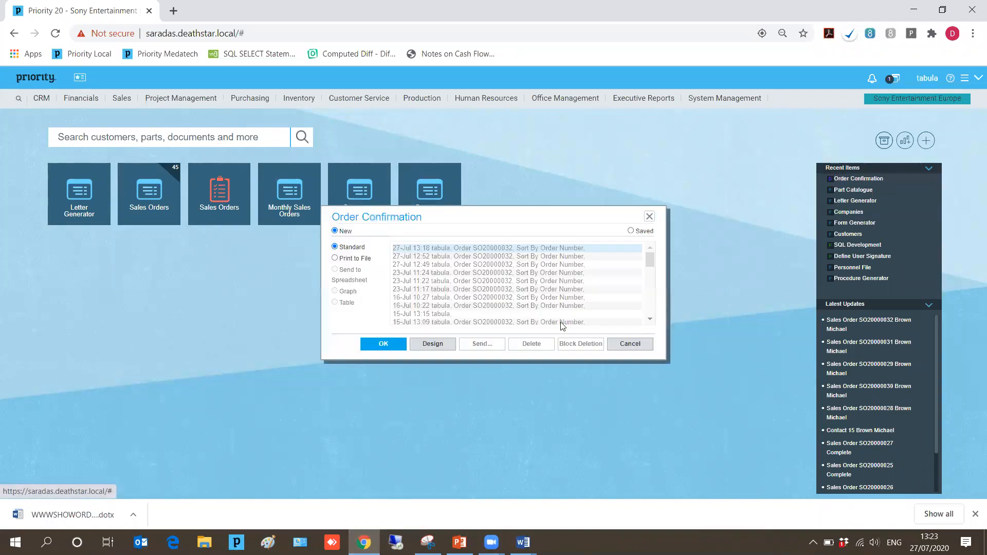
{"action": "left_click", "coordinate": [383, 344]}
{"action": "left_click", "coordinate": [514, 346]}
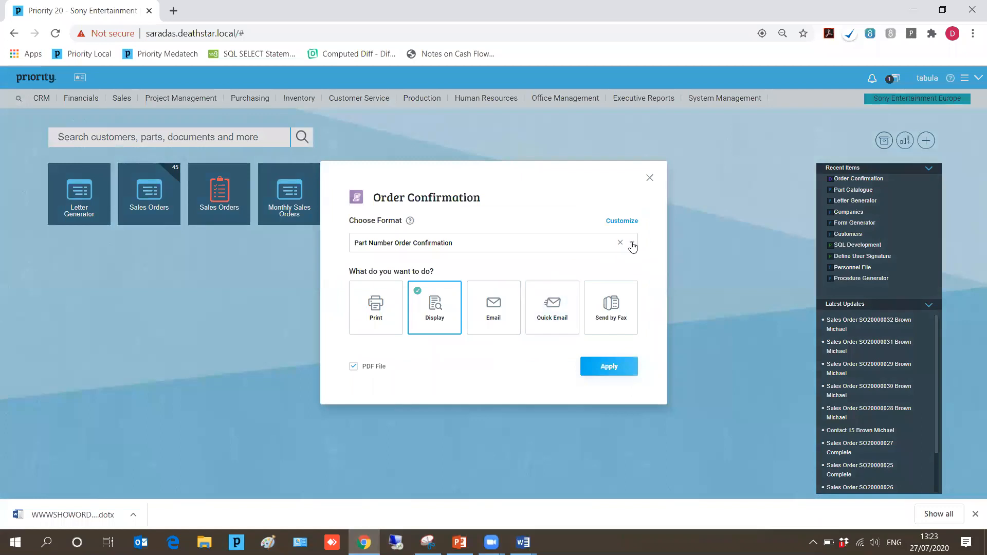
{"action": "left_click", "coordinate": [635, 247]}
{"action": "left_click", "coordinate": [485, 321]}
{"action": "left_click", "coordinate": [607, 367]}
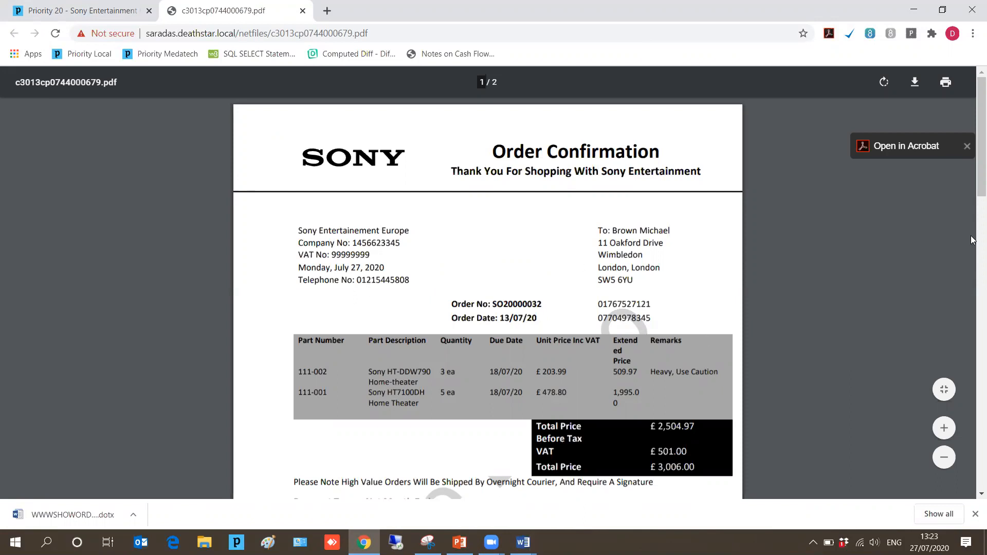
Examine the generated order confirmation PDF, checking the order lines, totals, high-value shipping note, signature, terms and footer.
{"action": "scroll", "coordinate": [973, 216], "scroll_direction": "down", "scroll_amount": 7}
{"action": "scroll", "coordinate": [972, 155], "scroll_direction": "up", "scroll_amount": 3}
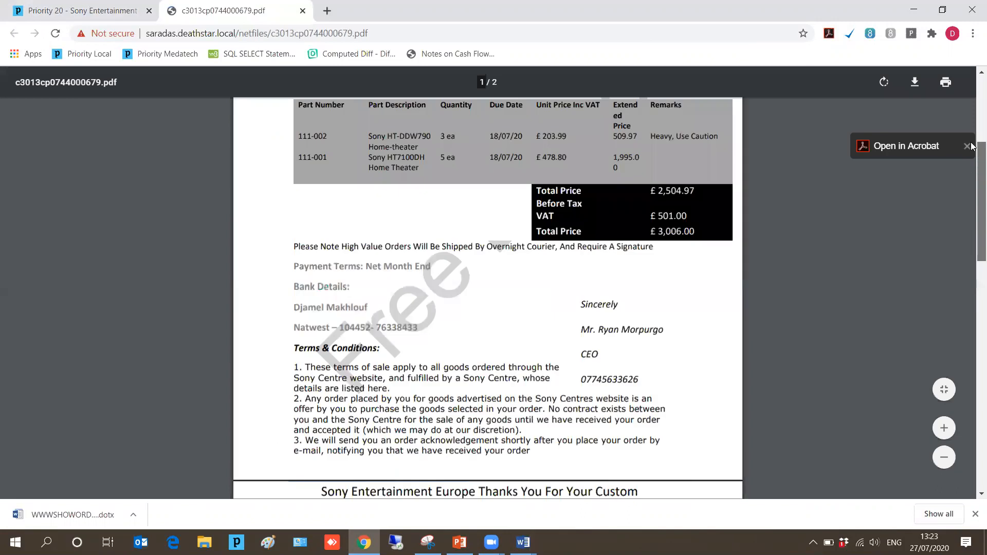
{"action": "scroll", "coordinate": [973, 149], "scroll_direction": "up", "scroll_amount": 3}
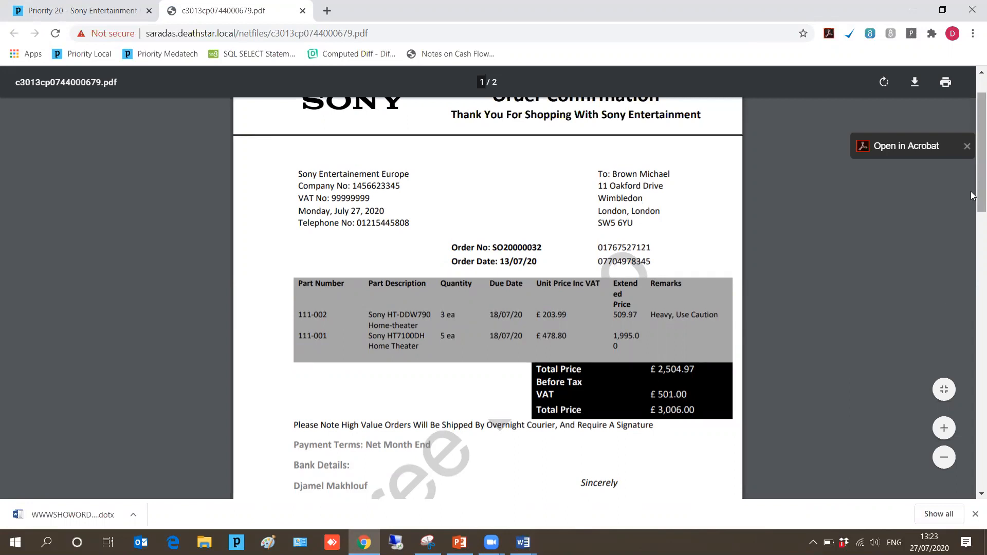
{"action": "scroll", "coordinate": [974, 211], "scroll_direction": "down", "scroll_amount": 3}
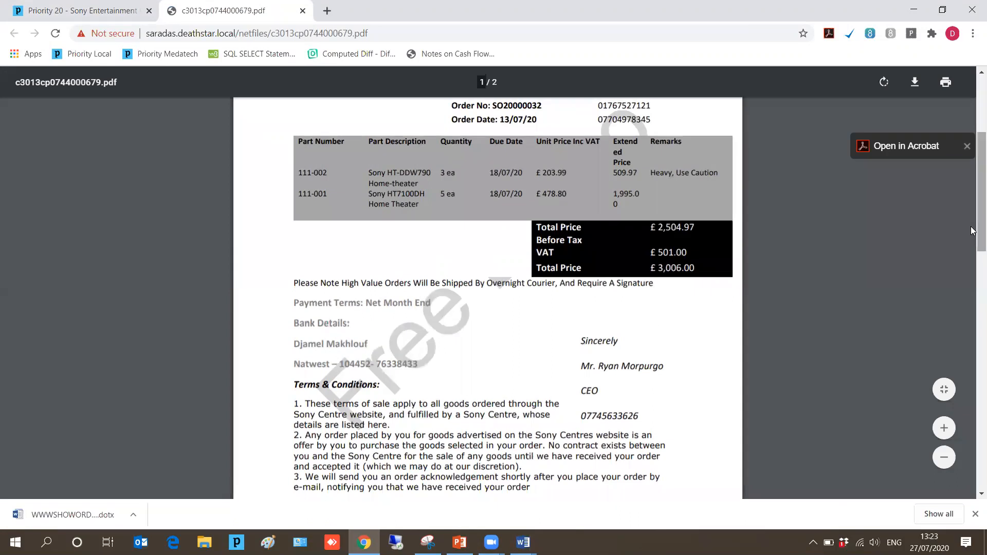
{"action": "scroll", "coordinate": [972, 276], "scroll_direction": "down", "scroll_amount": 3}
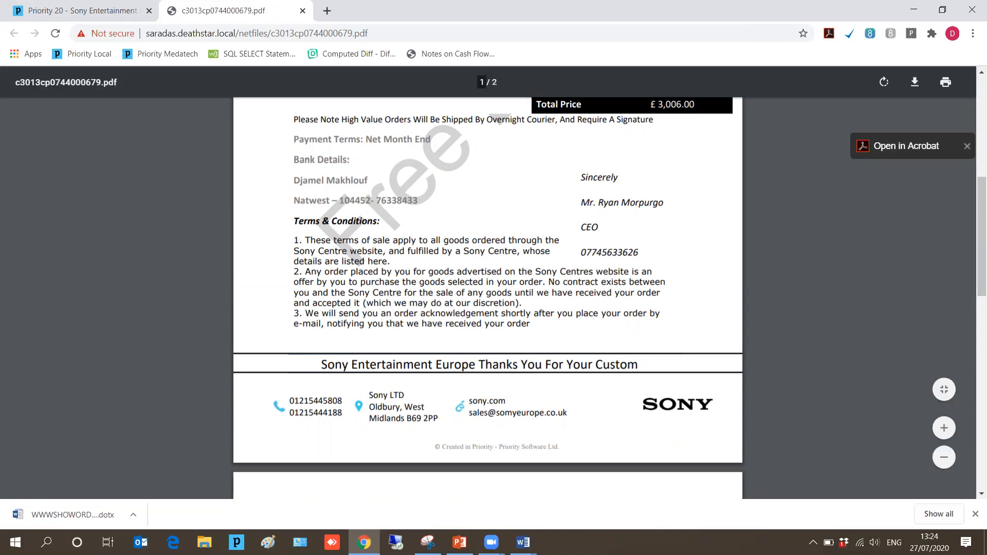
Switch to WordTemWebinar.pptx in PowerPoint and start the slide show from the closing Thank You slide.
{"action": "left_click", "coordinate": [459, 542]}
{"action": "left_click", "coordinate": [173, 488]}
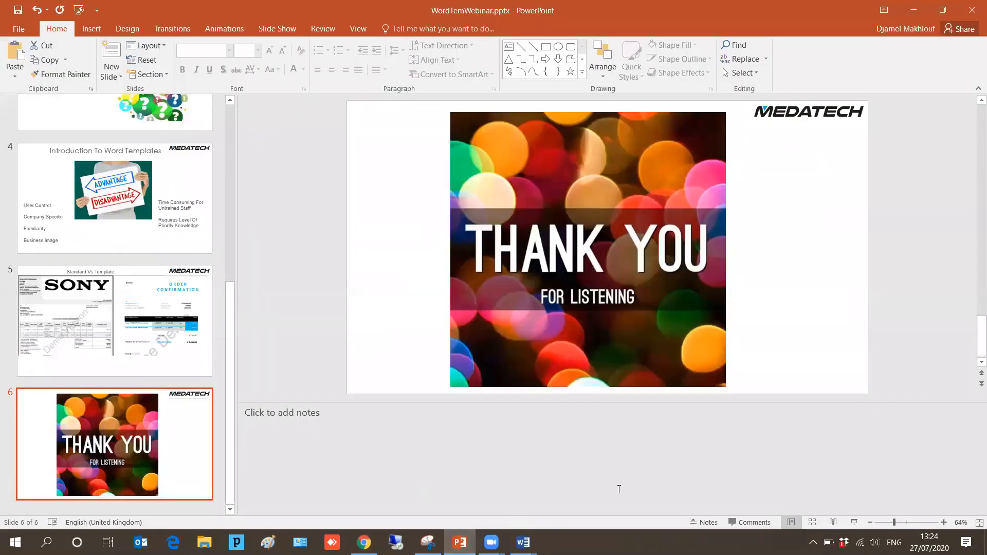
{"action": "left_click", "coordinate": [853, 523]}
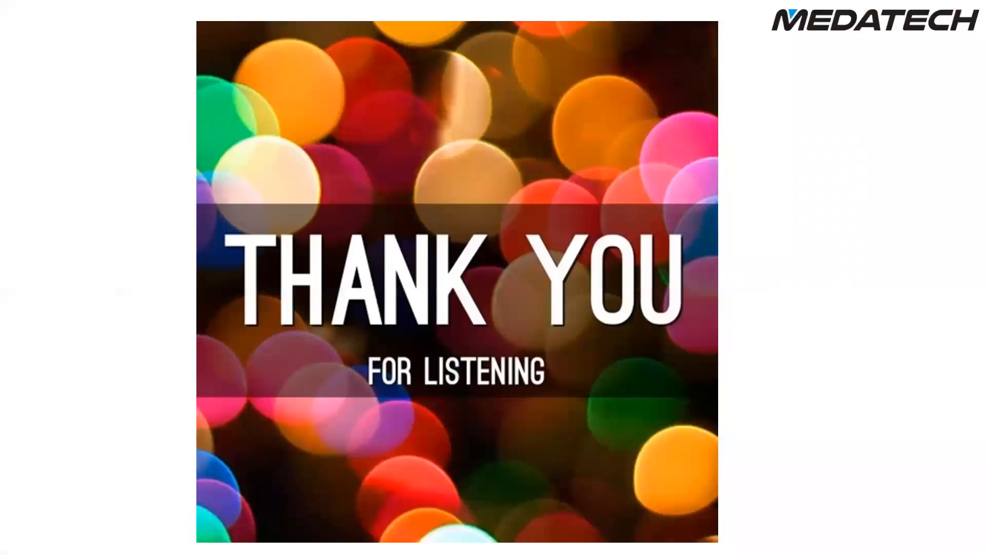